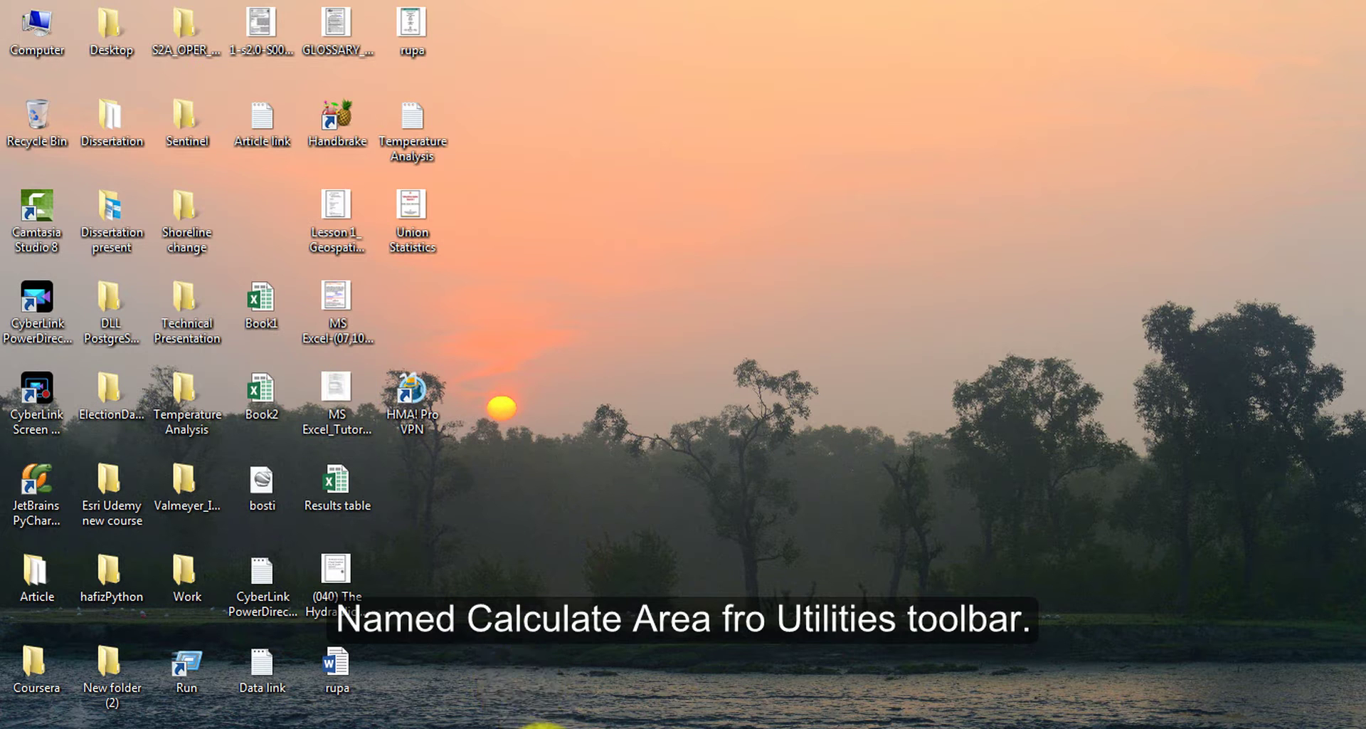
Remove the purple CalculateAreas output layer from the ArcMap map.
left_click(543, 726)
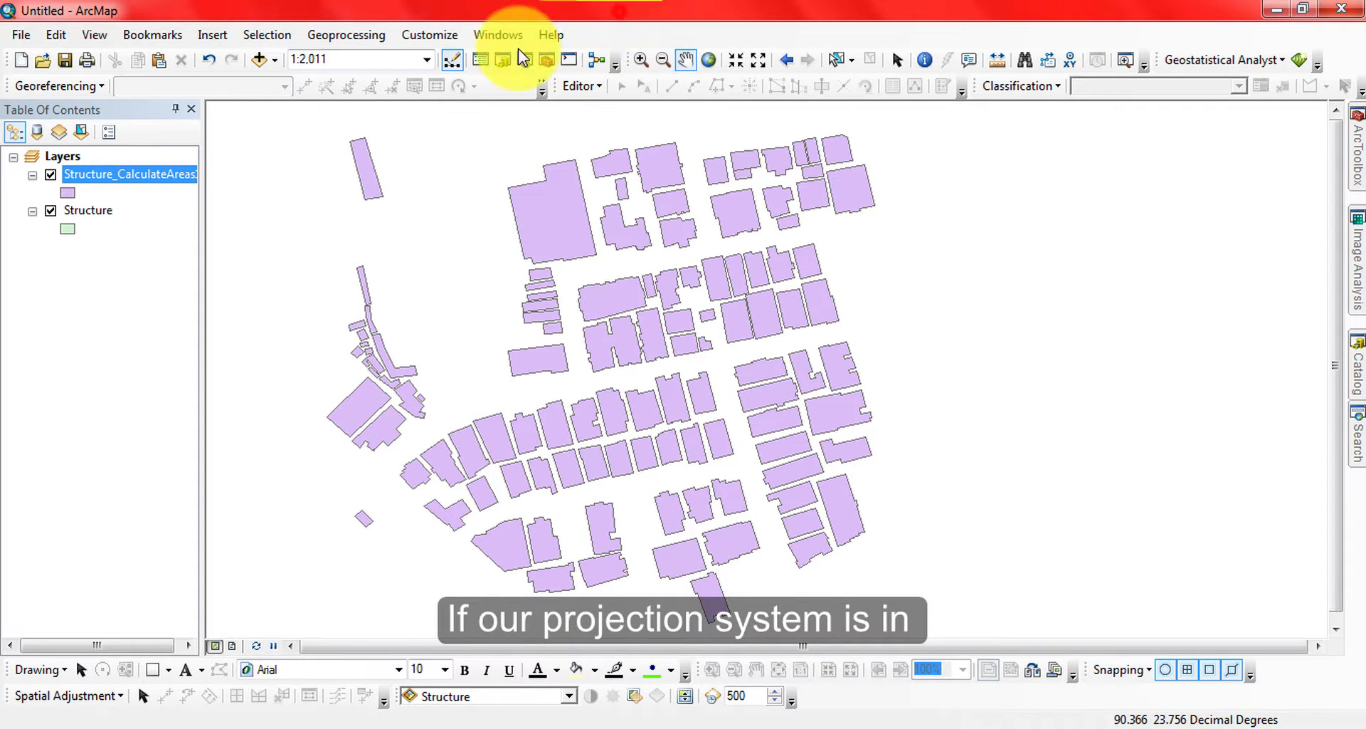
right_click(99, 173)
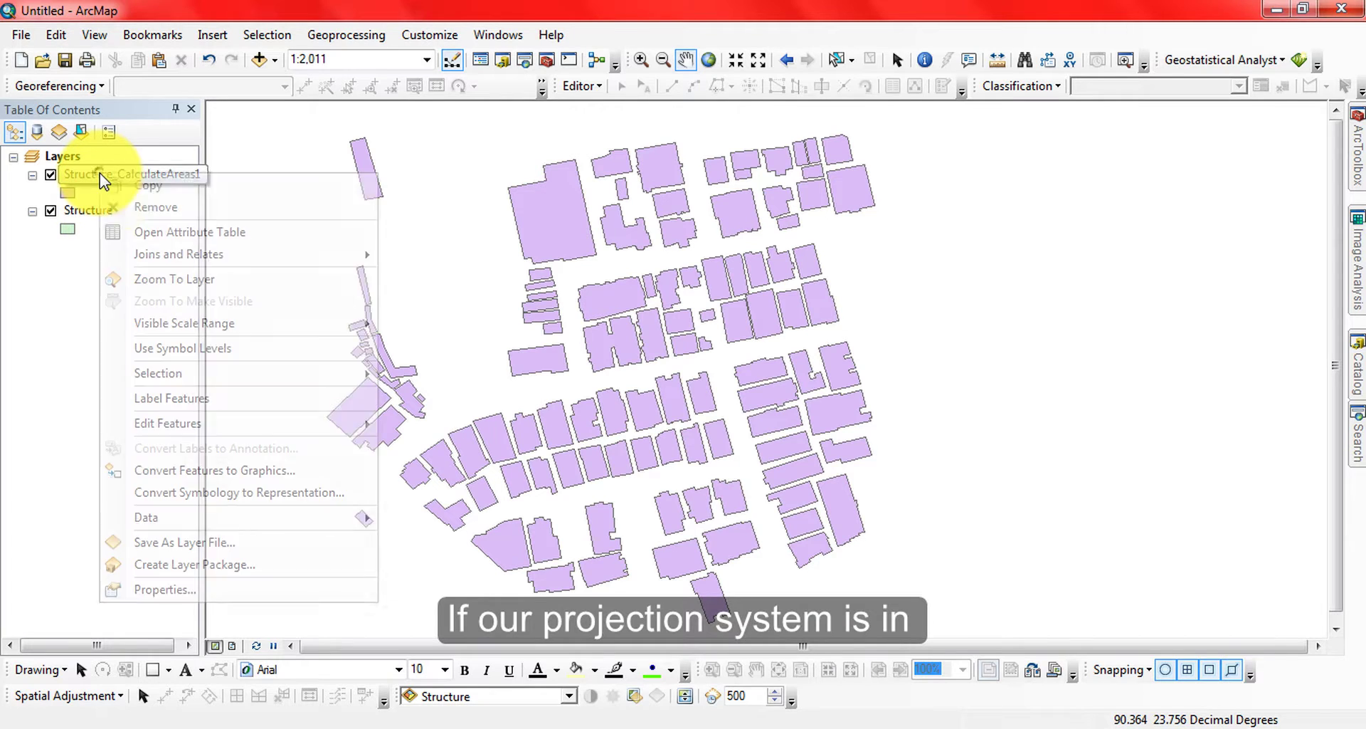
left_click(149, 207)
Check the Layers data frame's coordinate system without changes, then reselect the Structure layer.
left_click(100, 176)
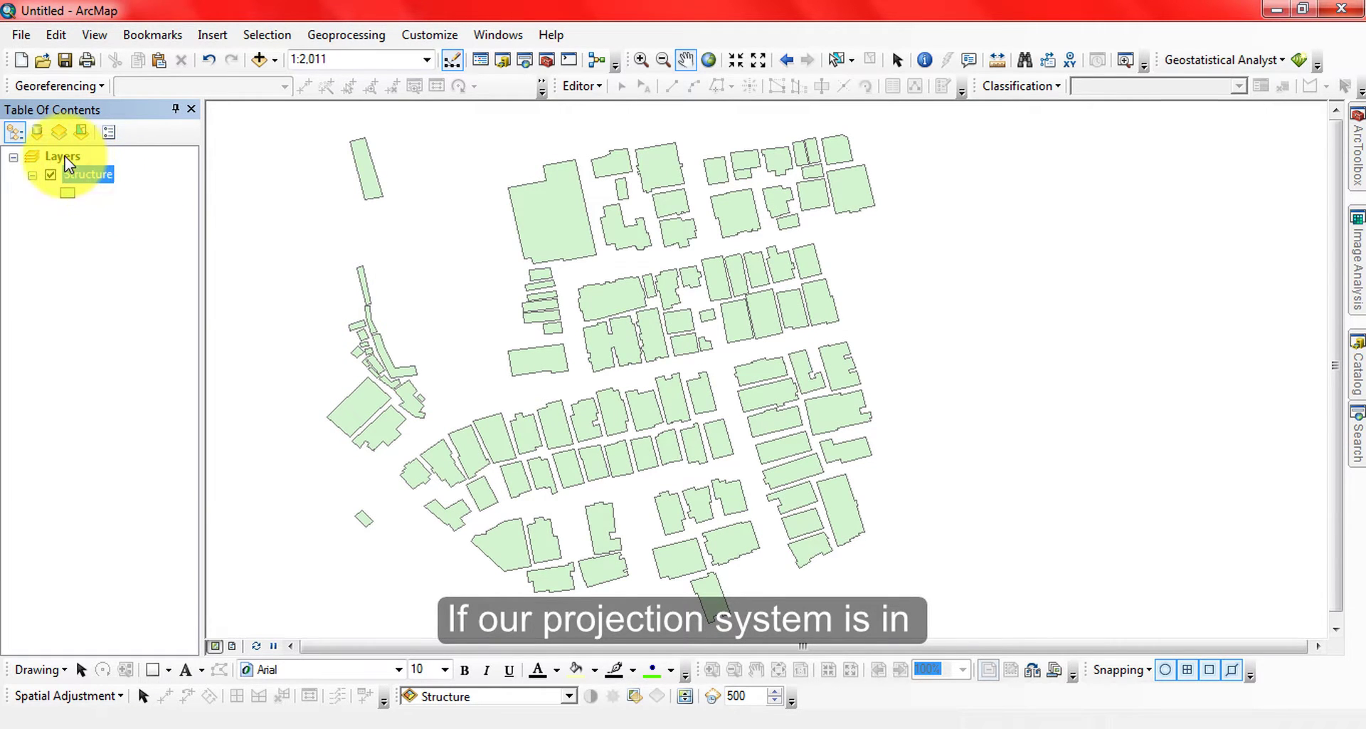
left_click(63, 153)
double_click(62, 155)
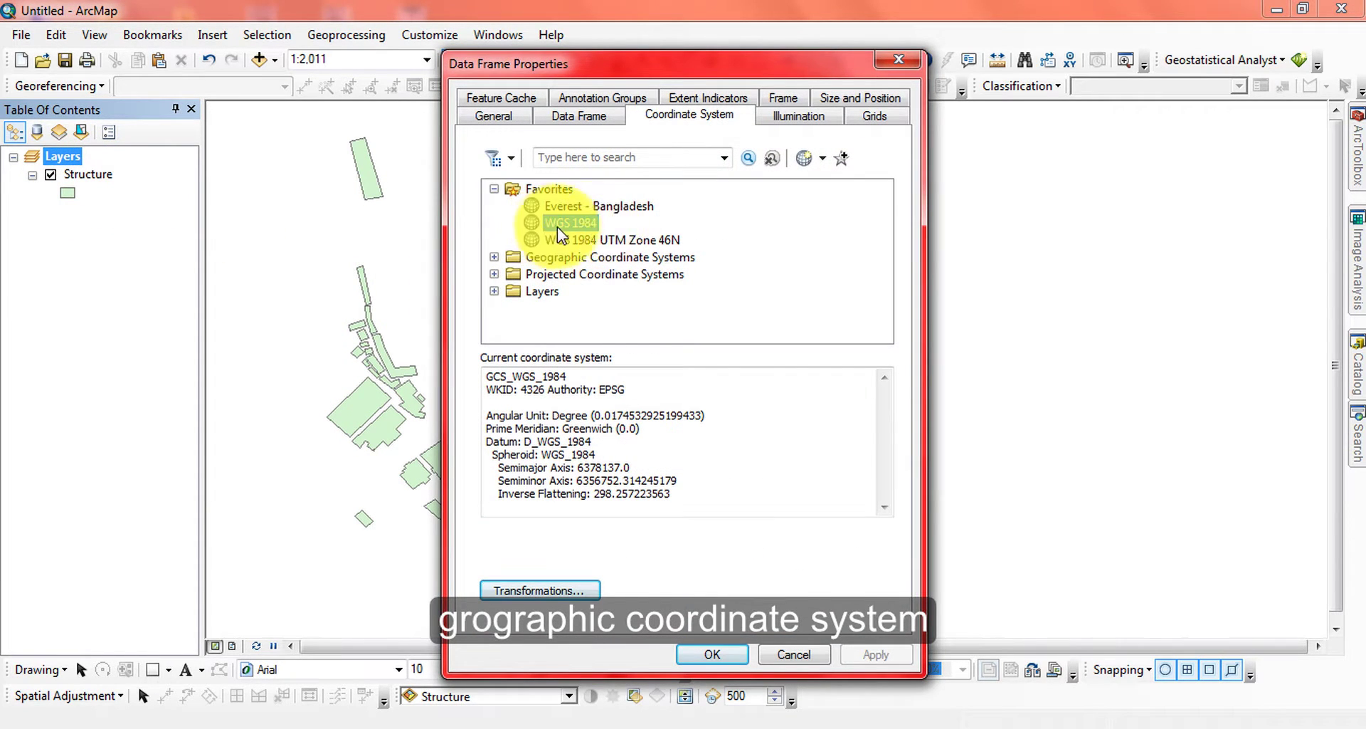
left_click(807, 661)
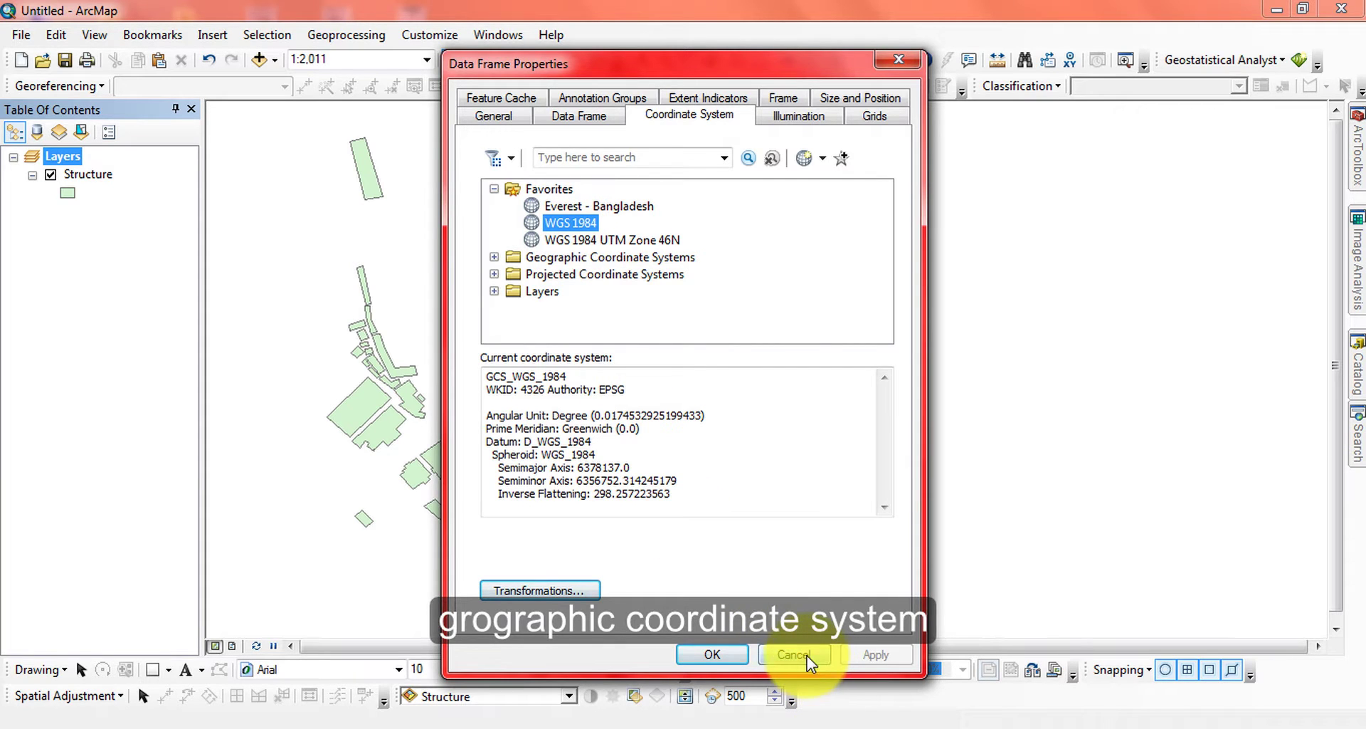
left_click(87, 175)
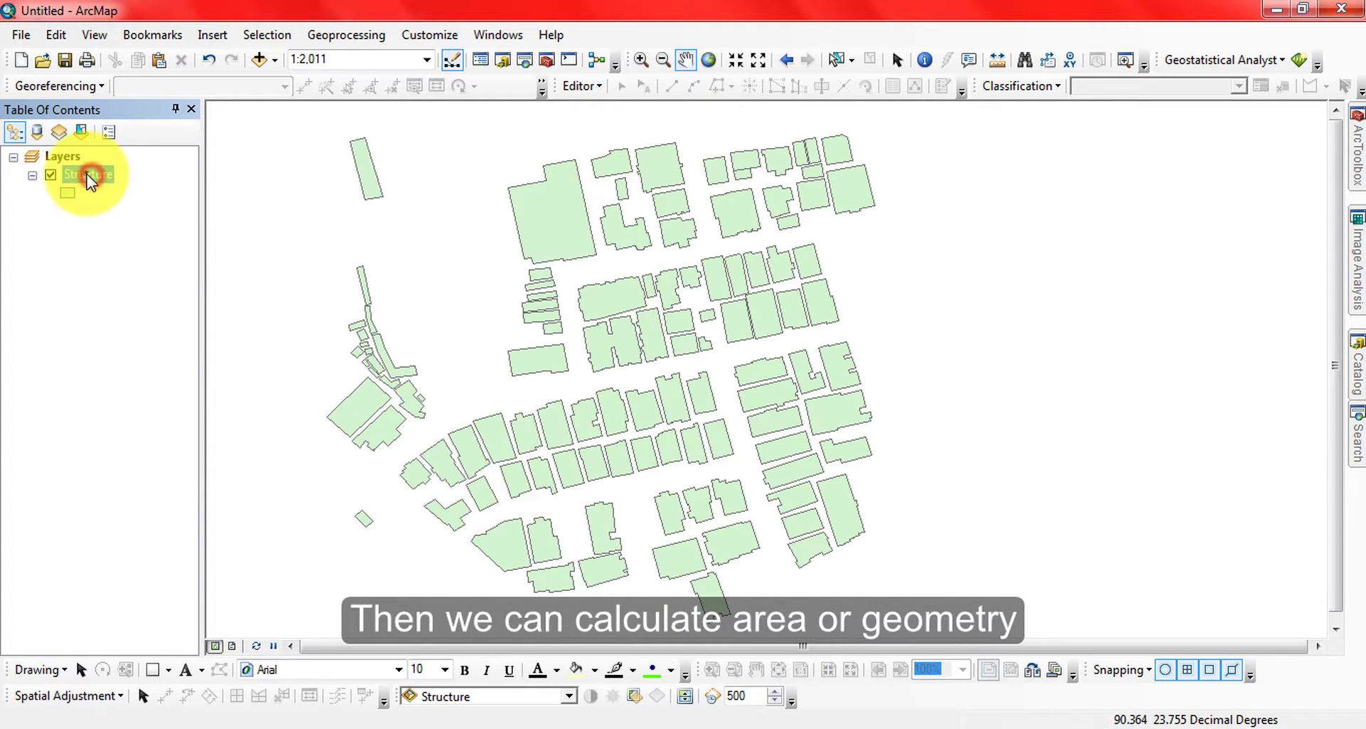
right_click(87, 177)
left_click(180, 595)
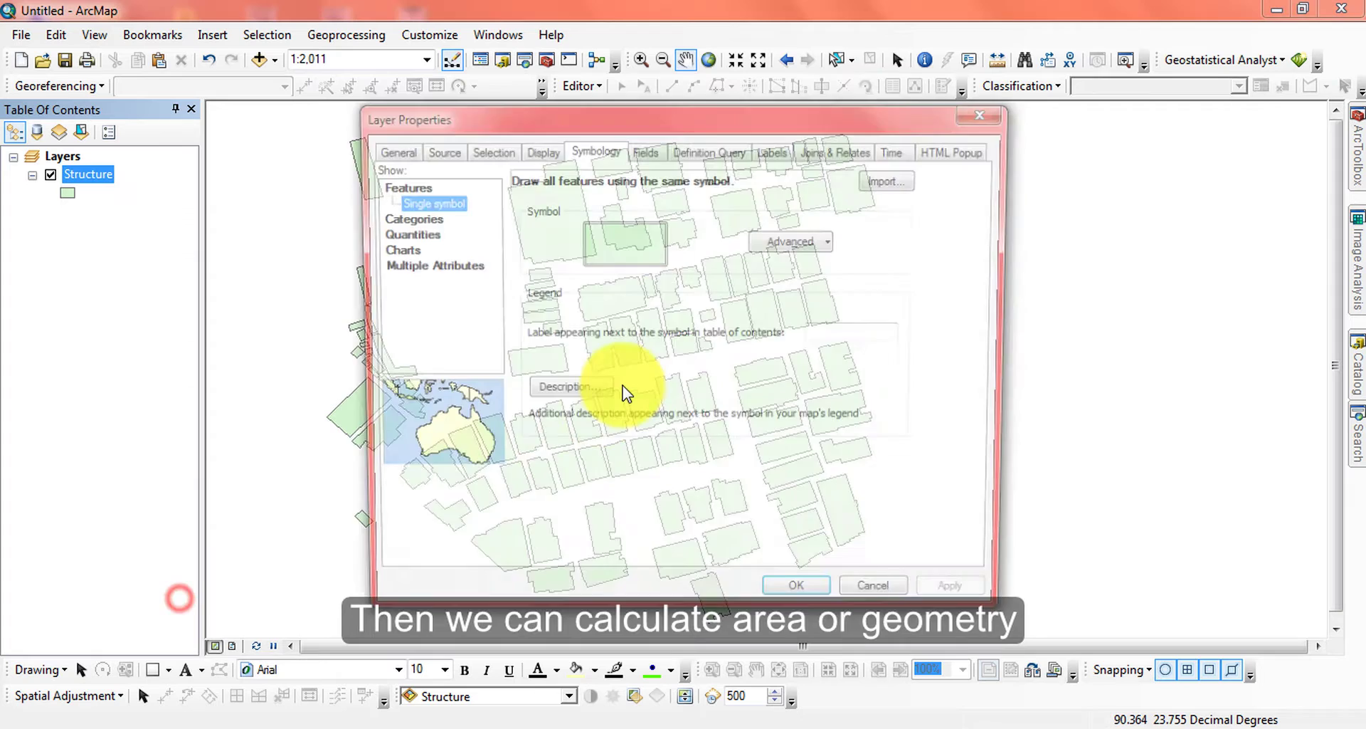
left_click(445, 151)
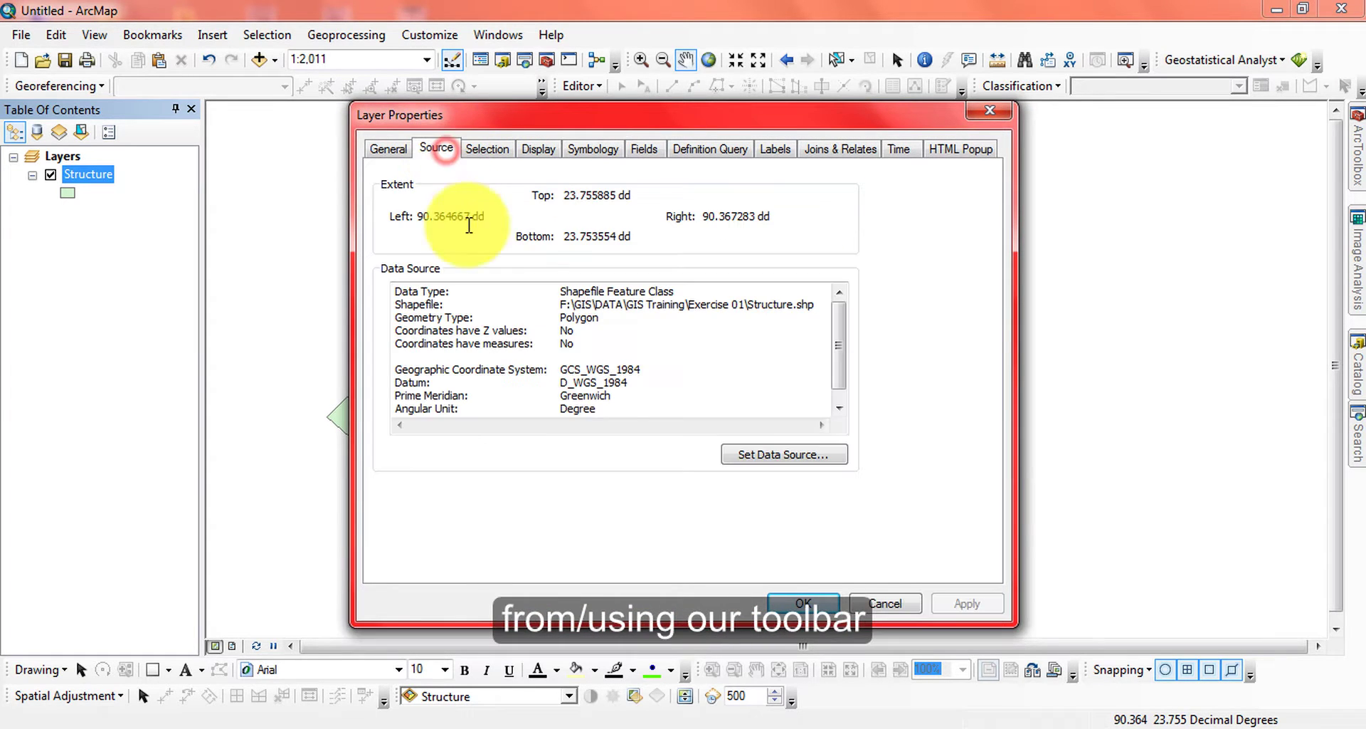
left_click_drag(549, 384, 644, 388)
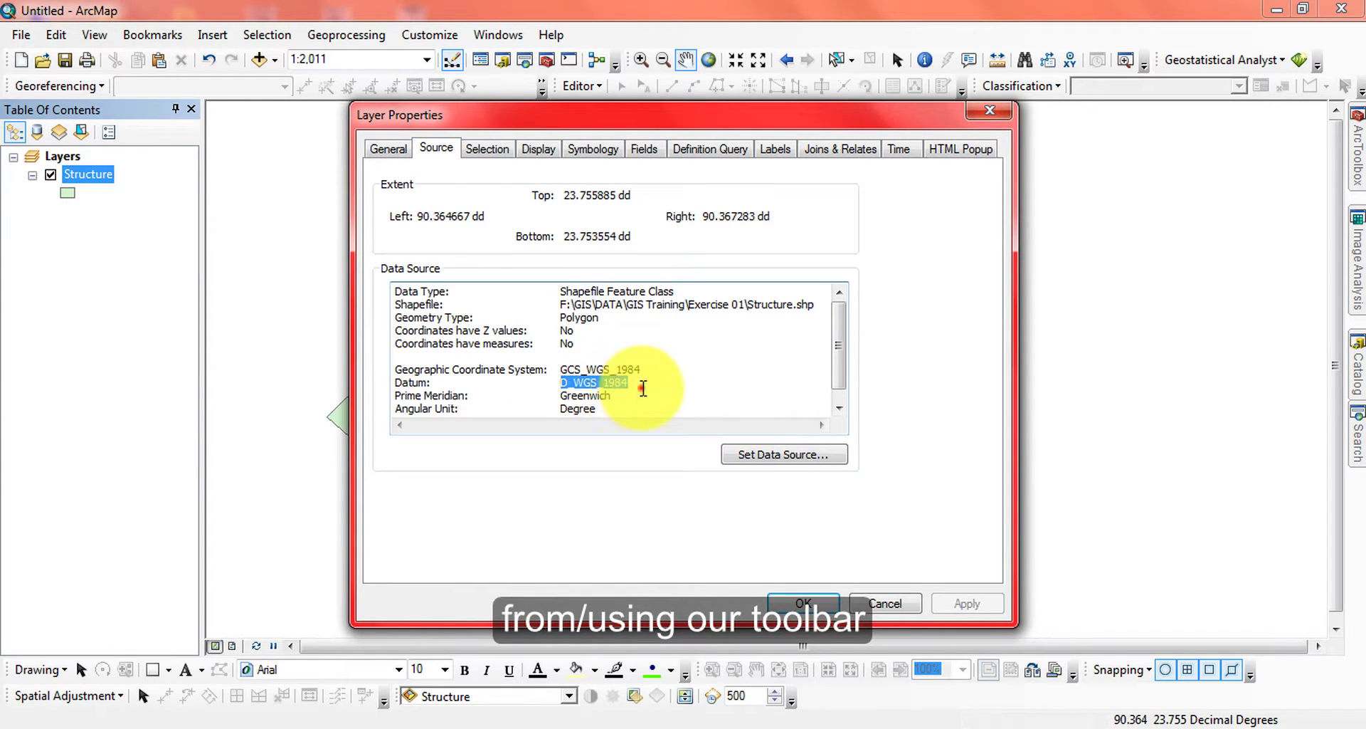
left_click(642, 389)
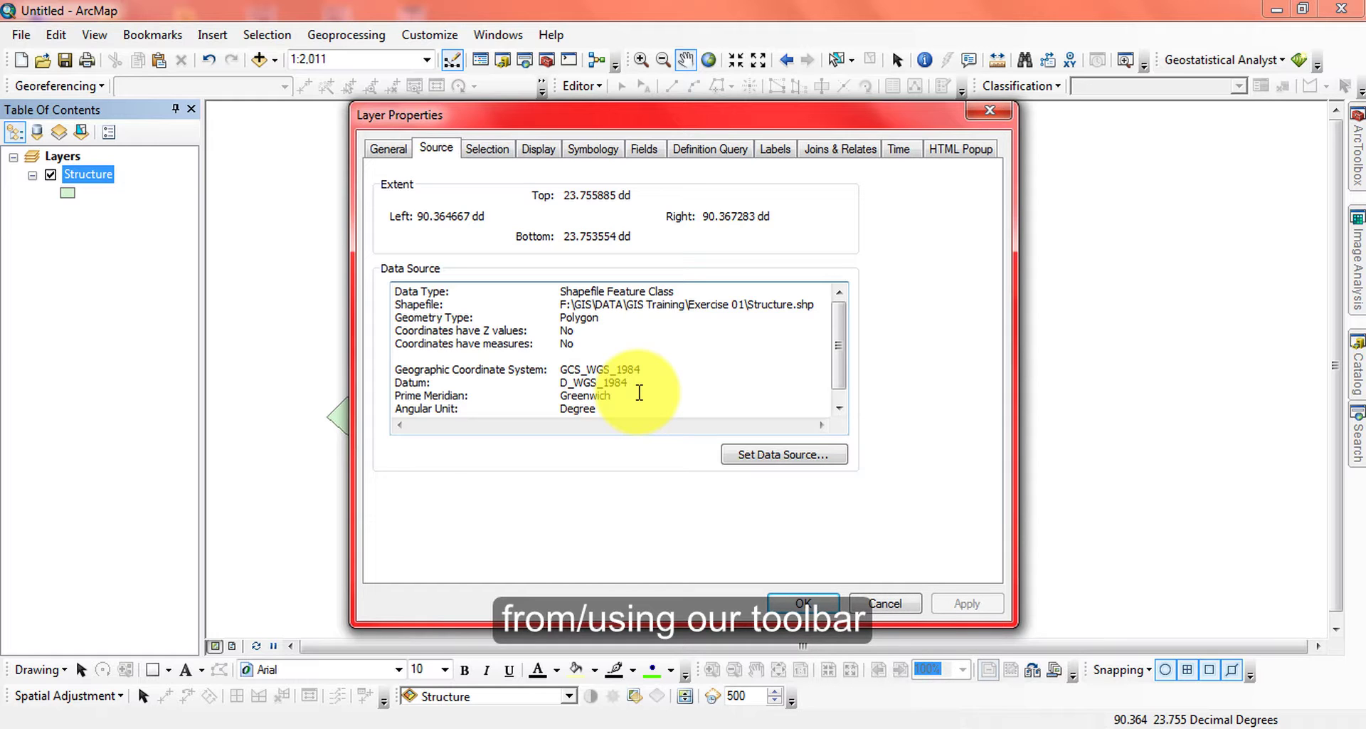
left_click(883, 603)
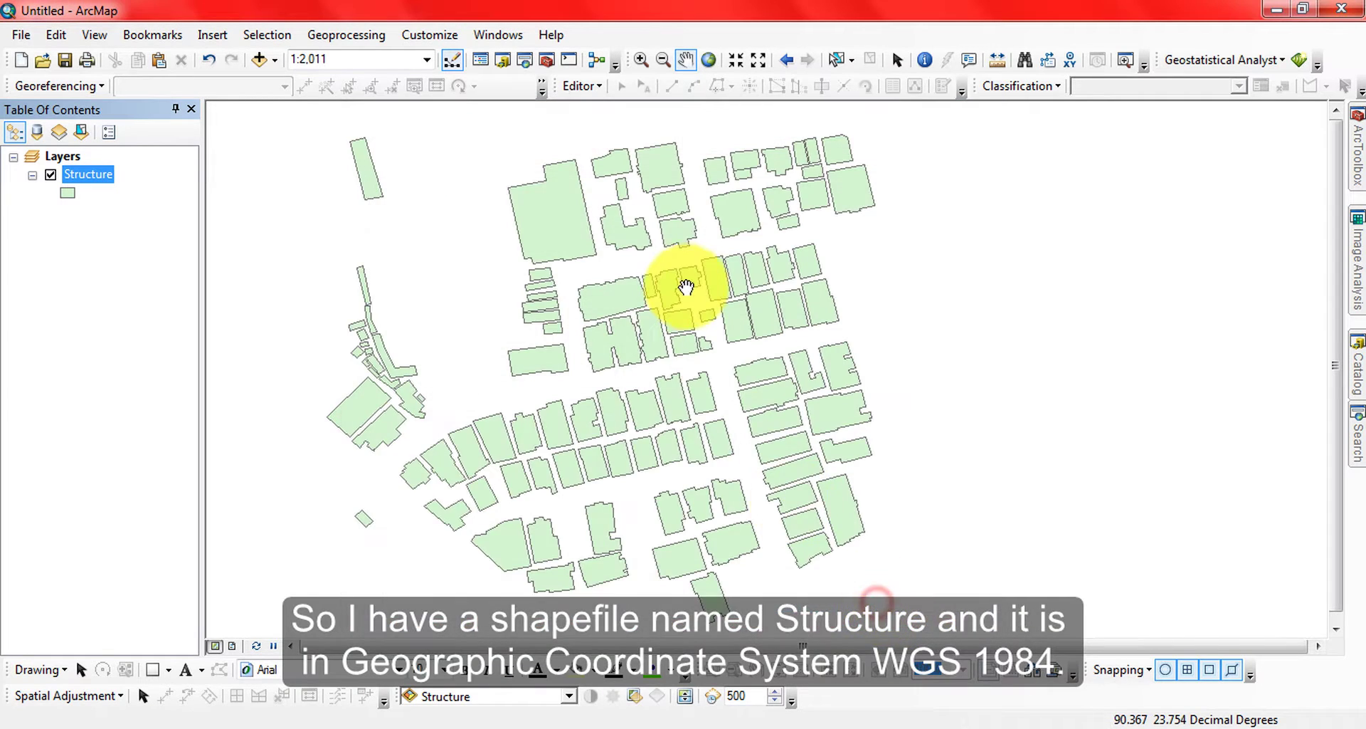
left_click_drag(676, 263, 696, 265)
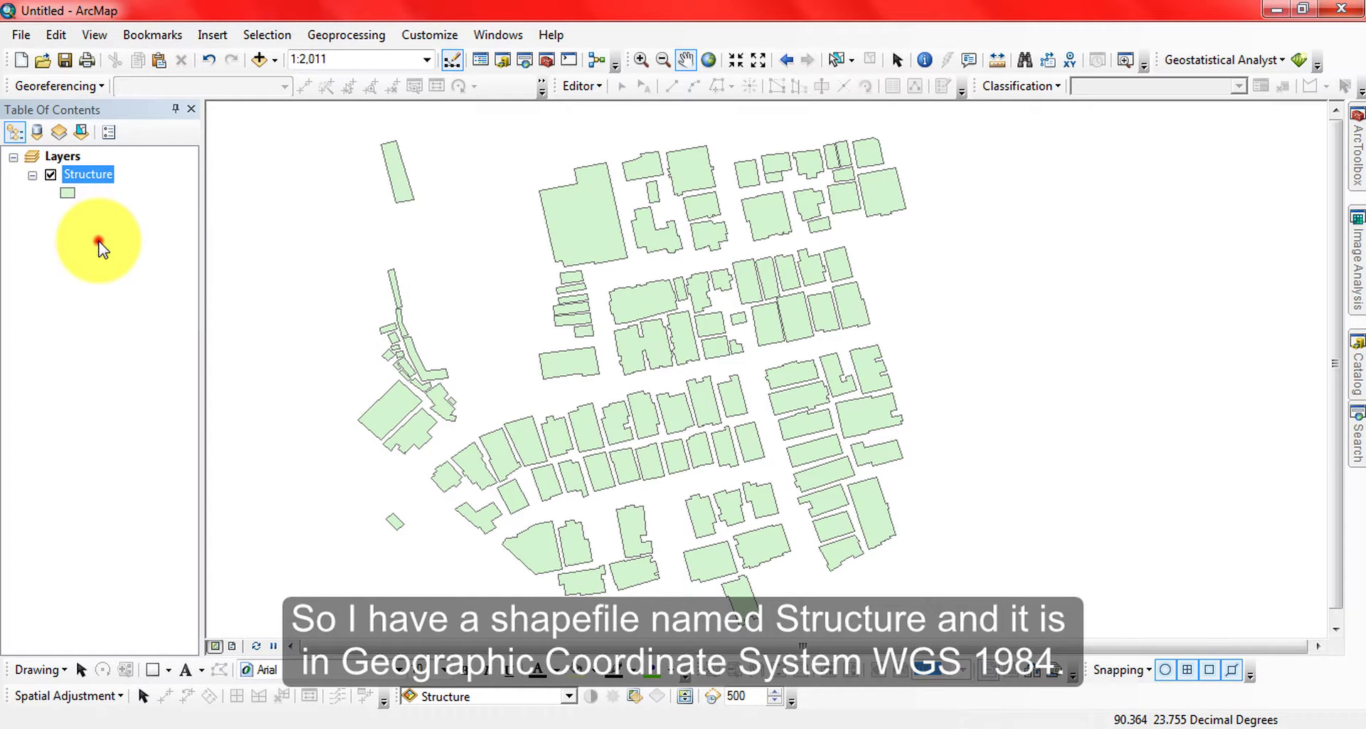
right_click(84, 176)
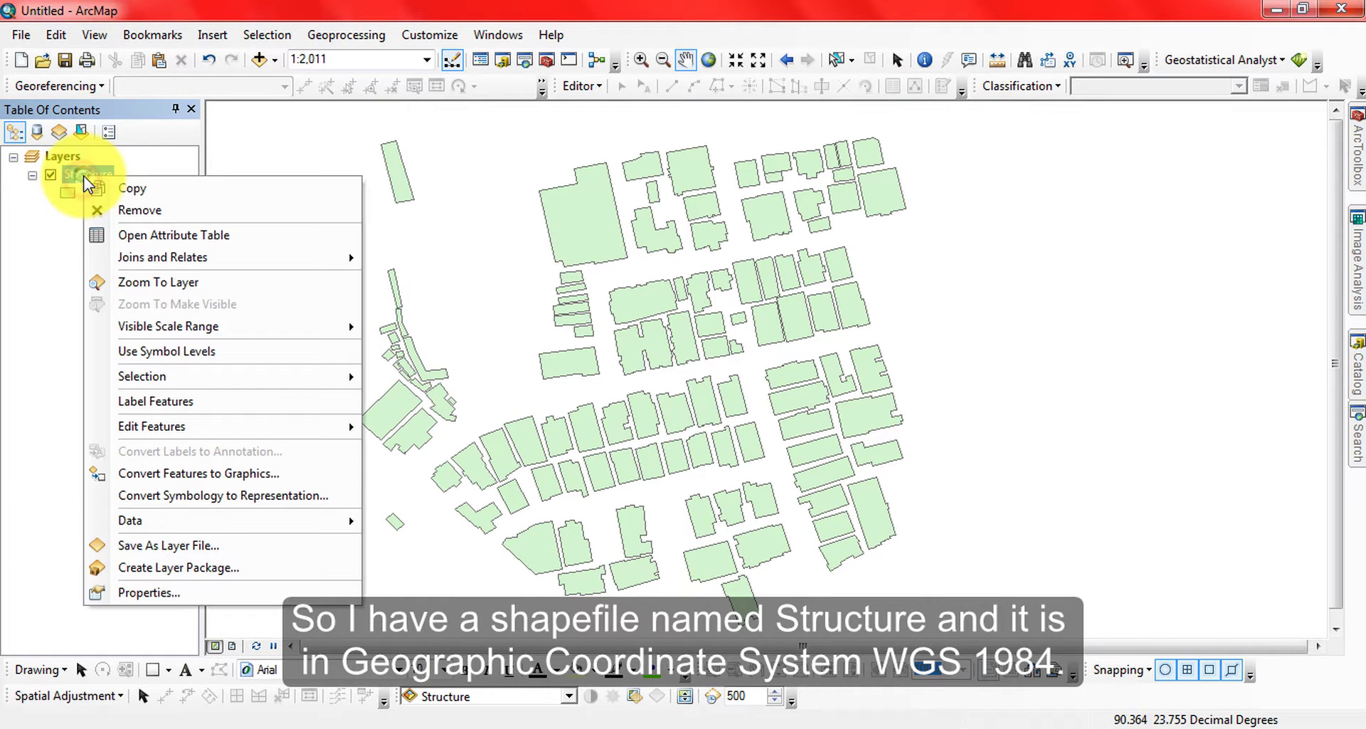
left_click(149, 592)
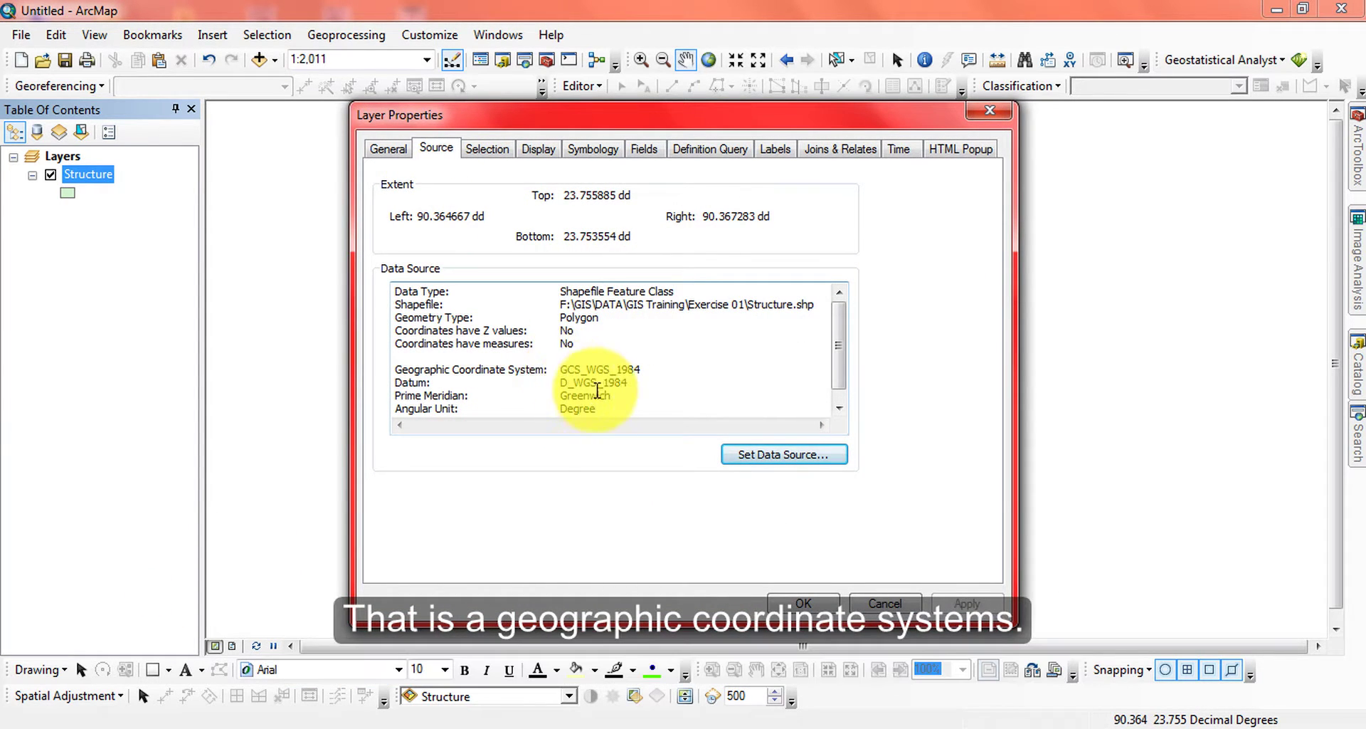
left_click(559, 368)
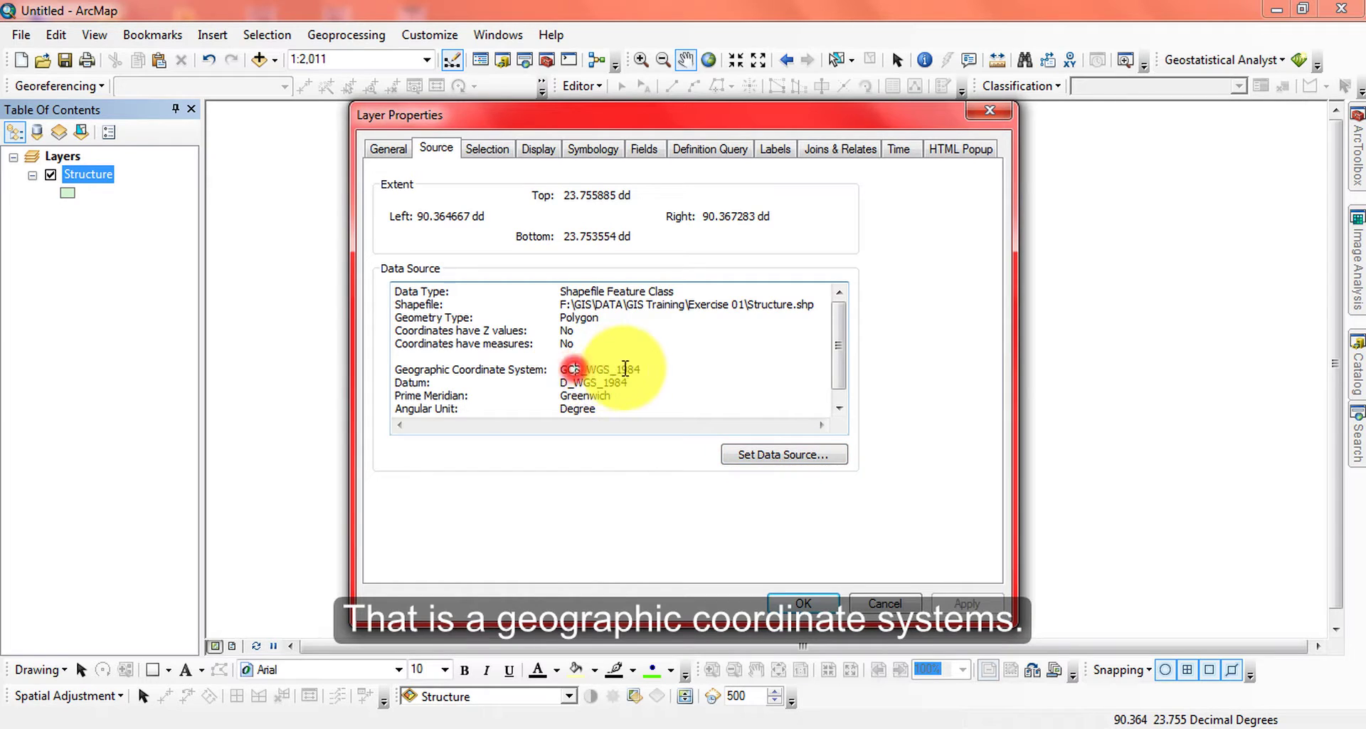
left_click(626, 368)
Launch the Calculate Areas tool from the Spatial Statistics Tools toolbox.
left_click(802, 601)
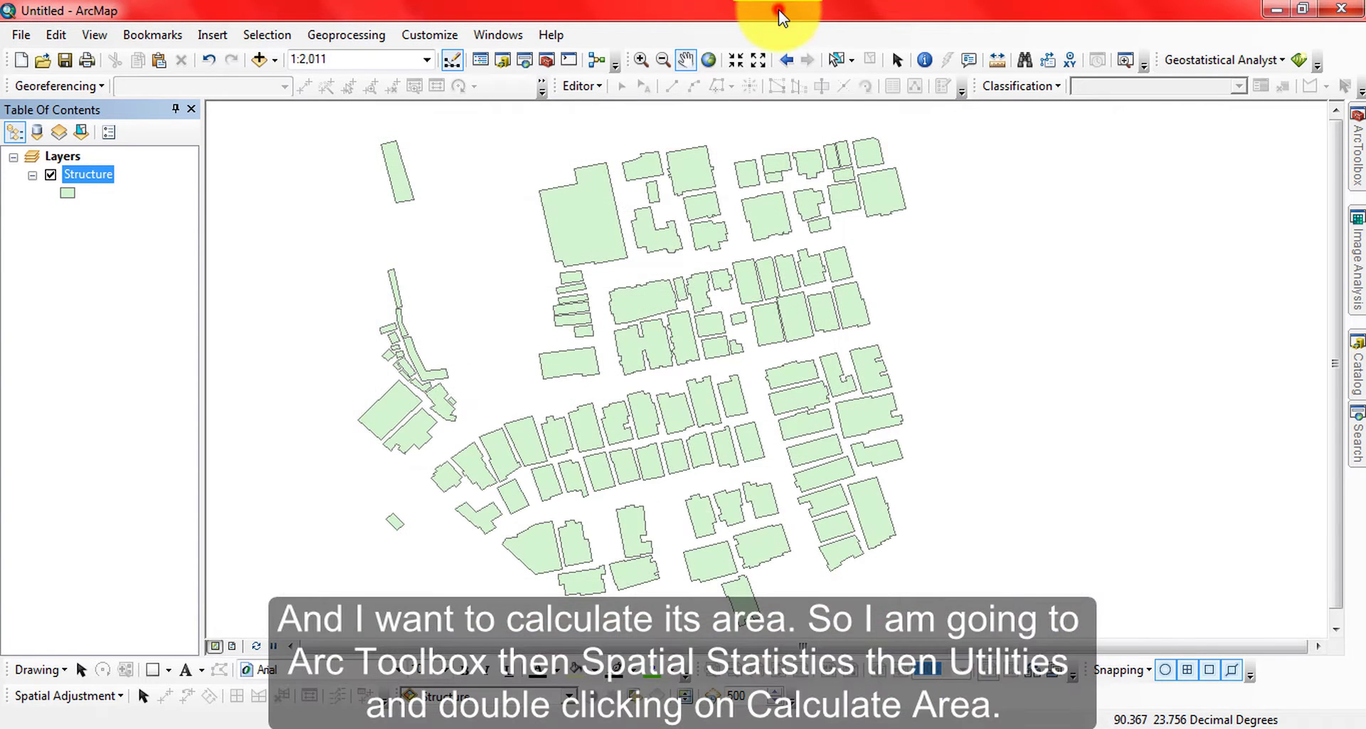
left_click_drag(692, 385, 692, 371)
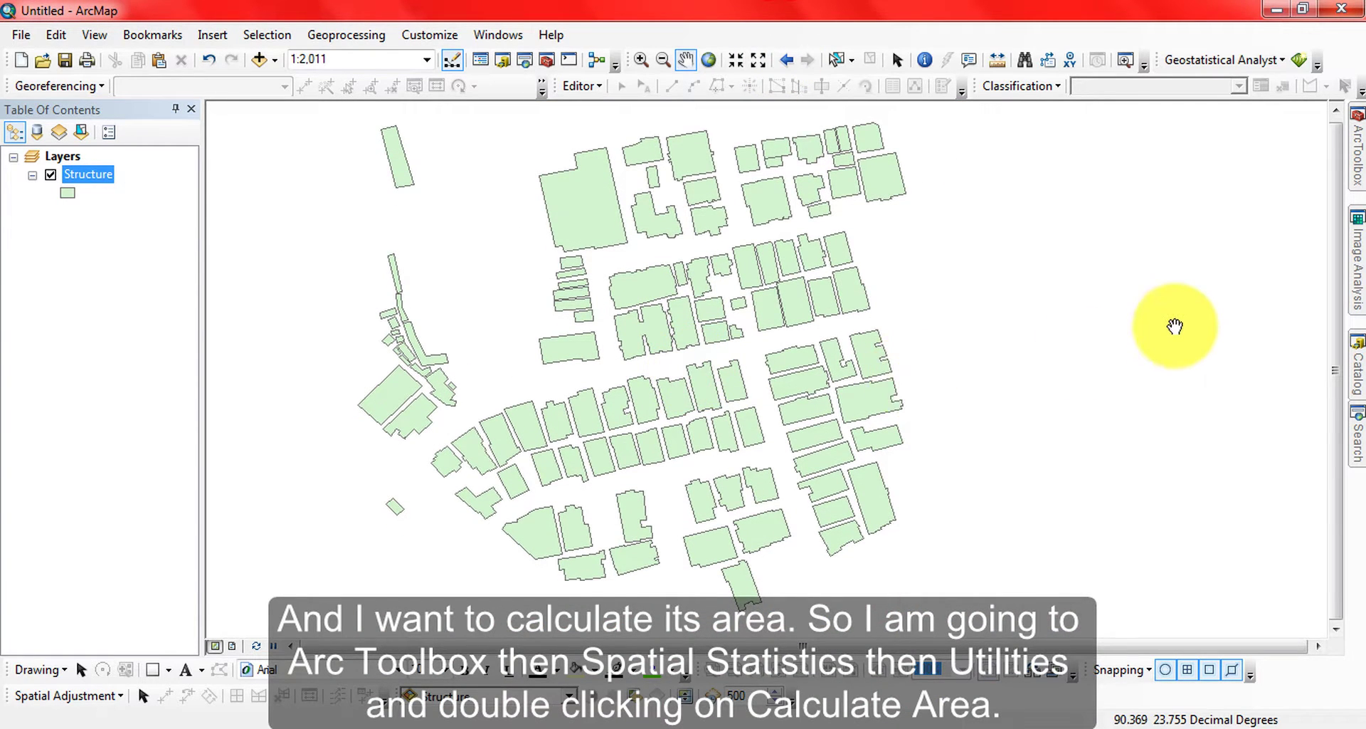
left_click(1354, 146)
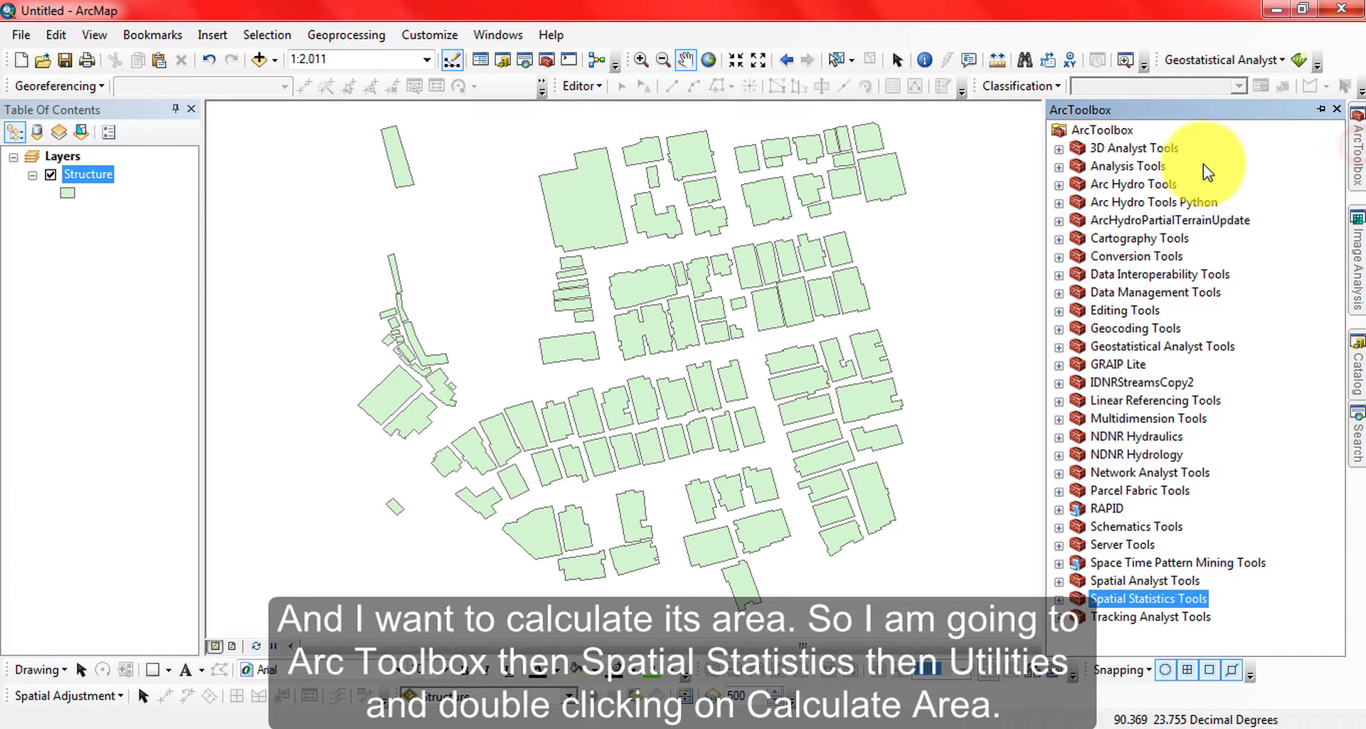
double_click(1145, 596)
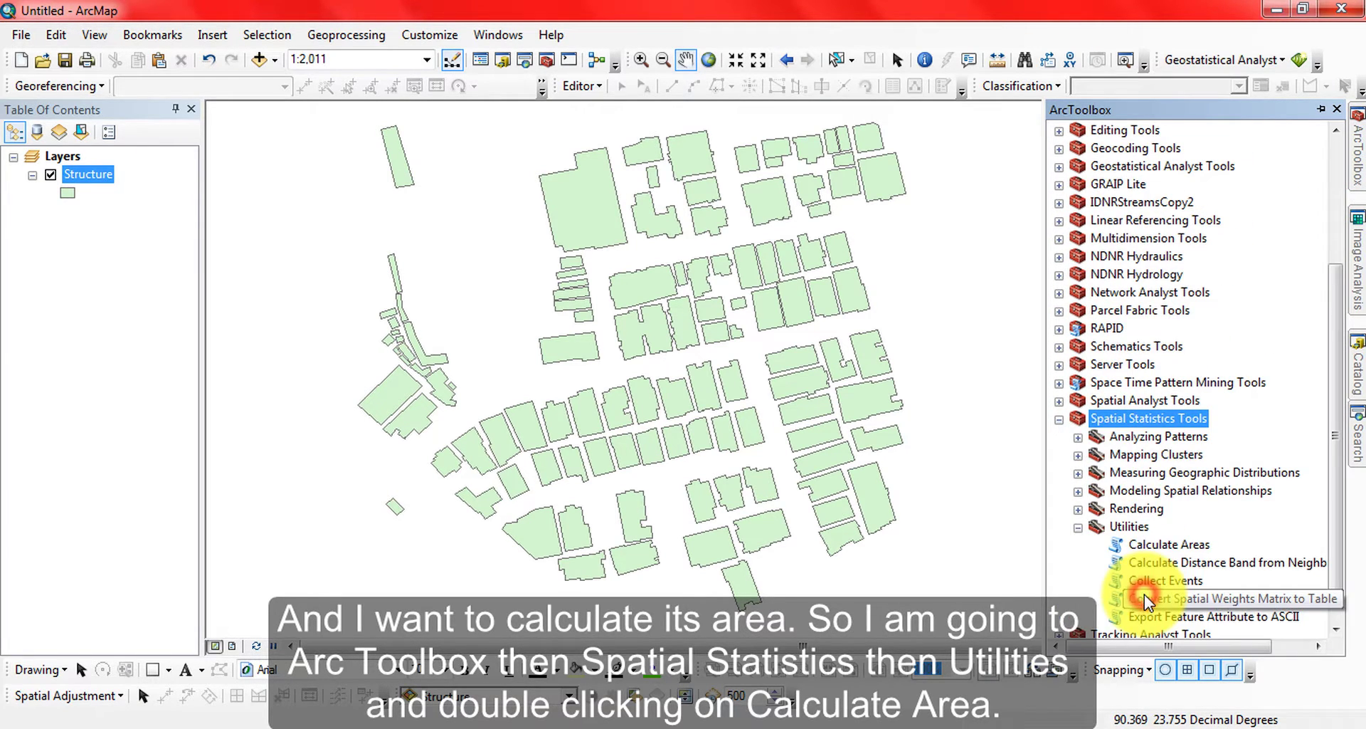
double_click(1164, 545)
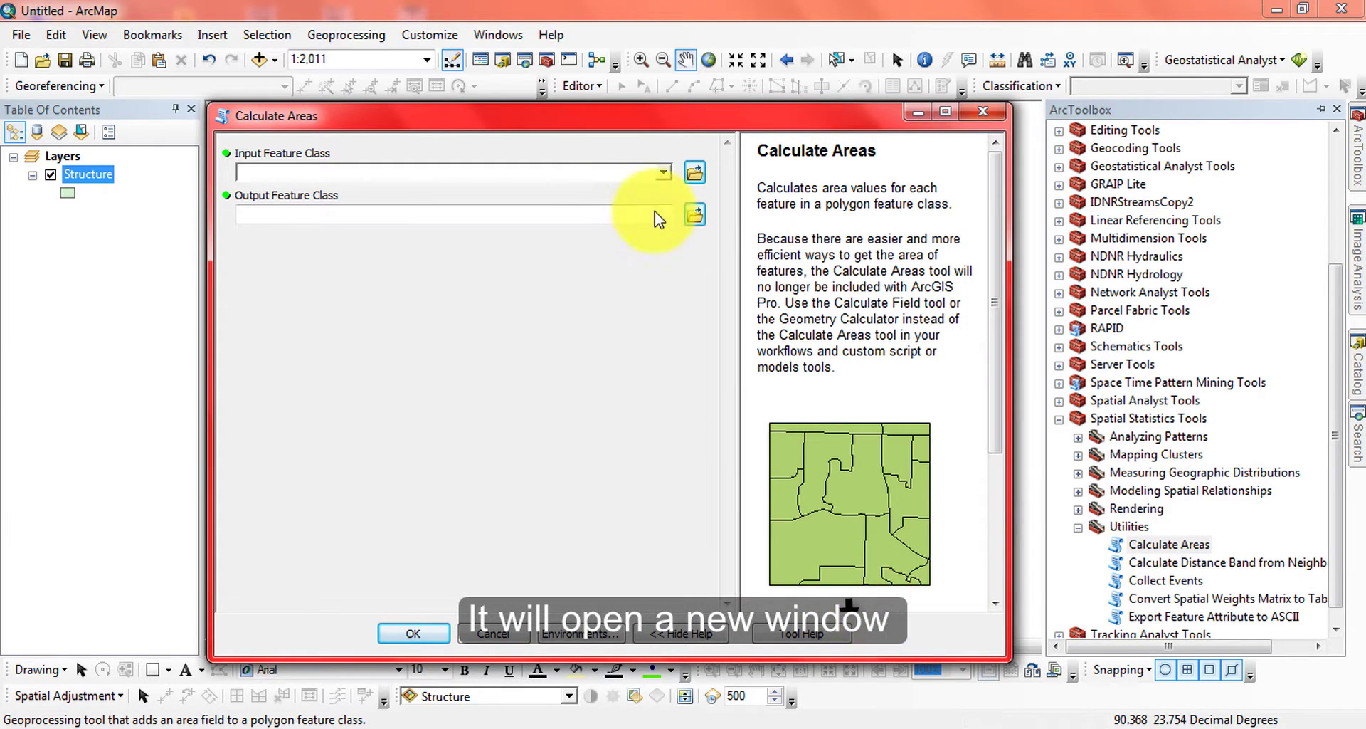
Set Structure as the input feature class and choose a save location for the output.
left_click_drag(576, 126, 625, 121)
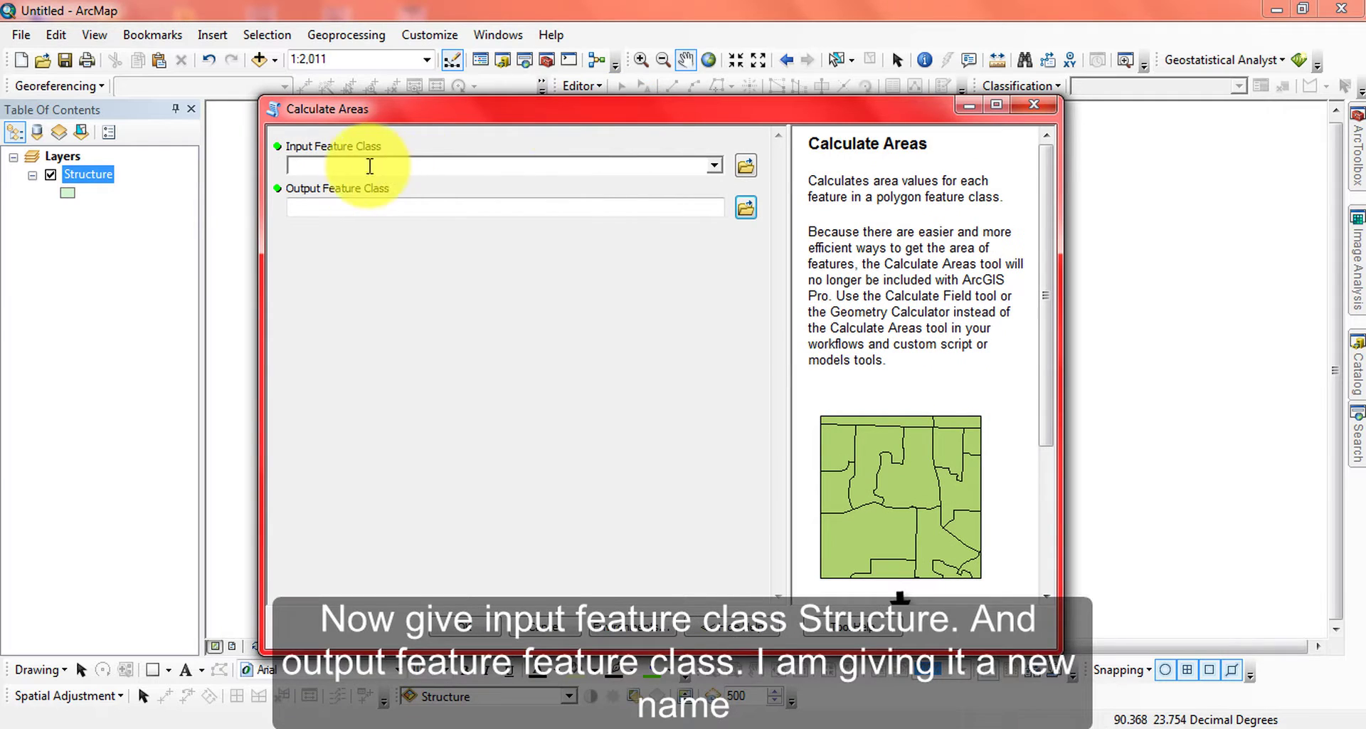
left_click_drag(89, 175, 430, 170)
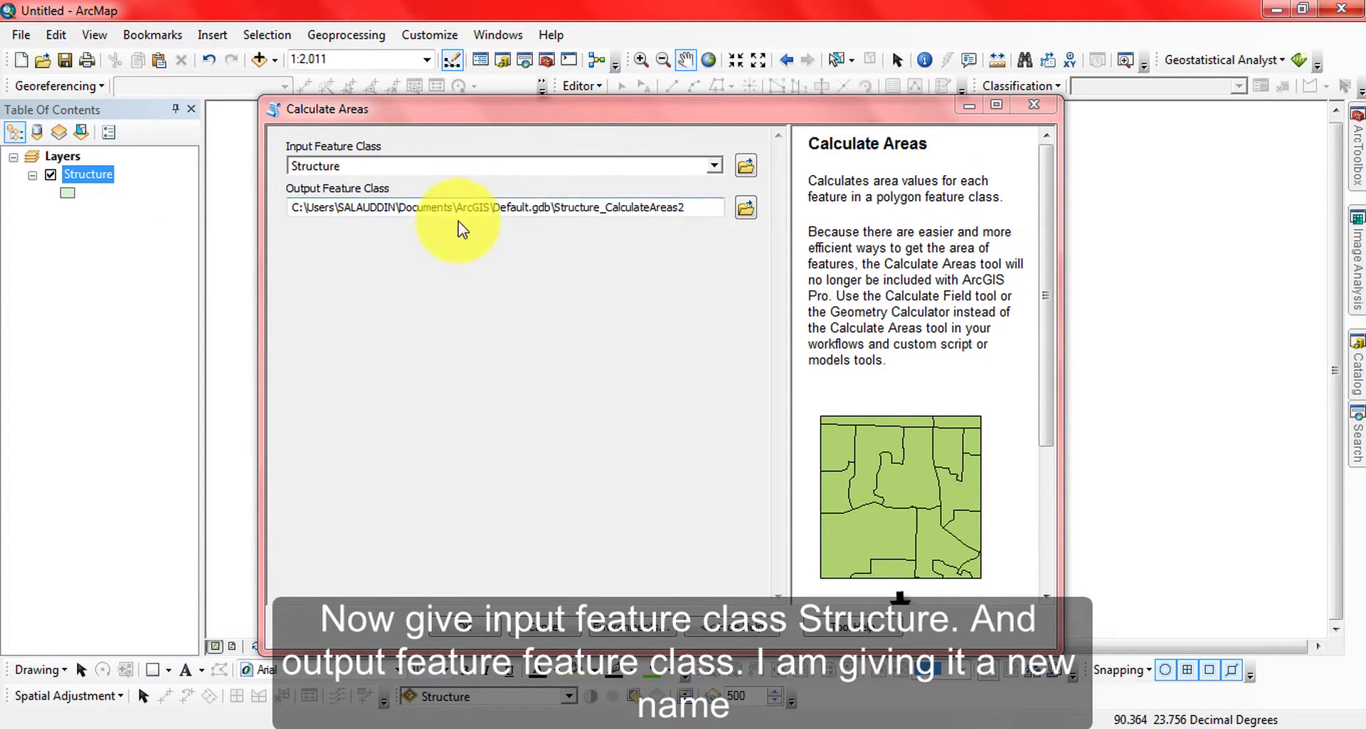
left_click(745, 208)
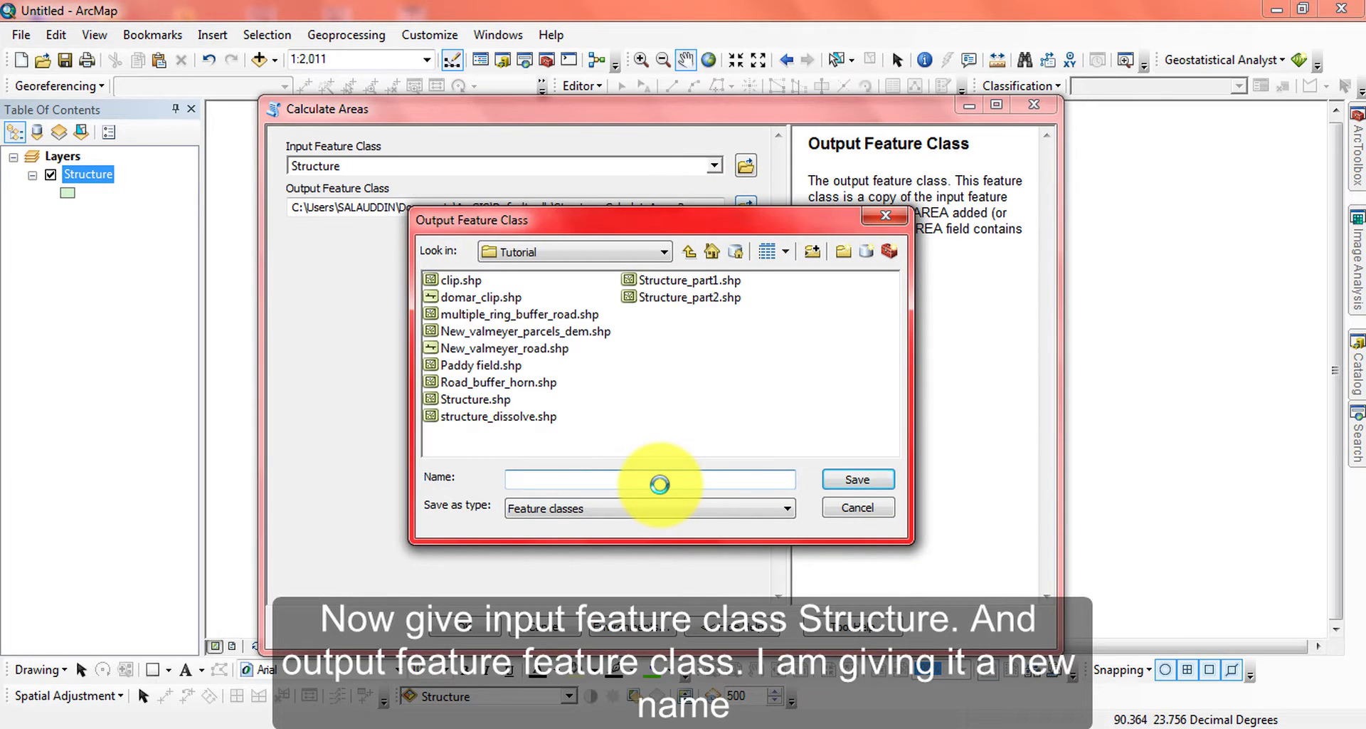
Save the output feature class as 'structure calculate area' in the Tutorial folder.
left_click(660, 484)
type("struct")
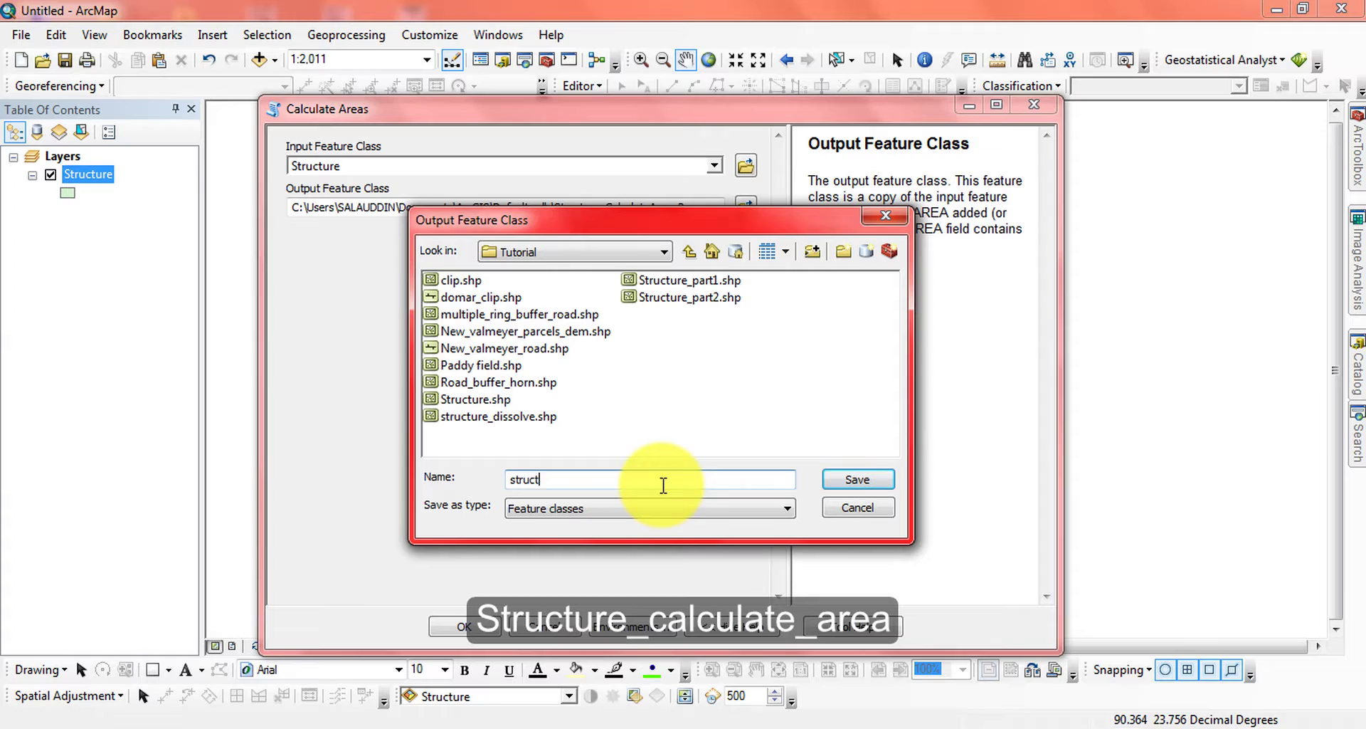
type("ure calculate area")
left_click(834, 481)
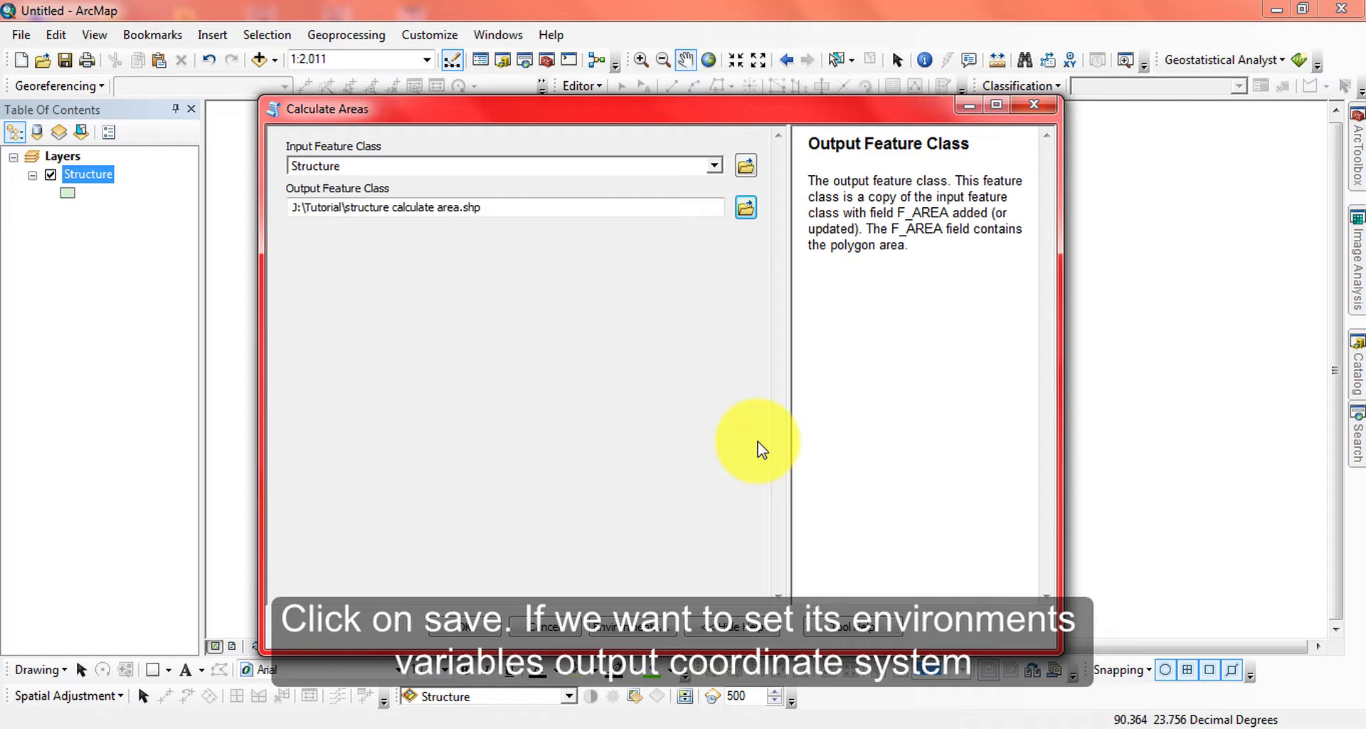
left_click(626, 630)
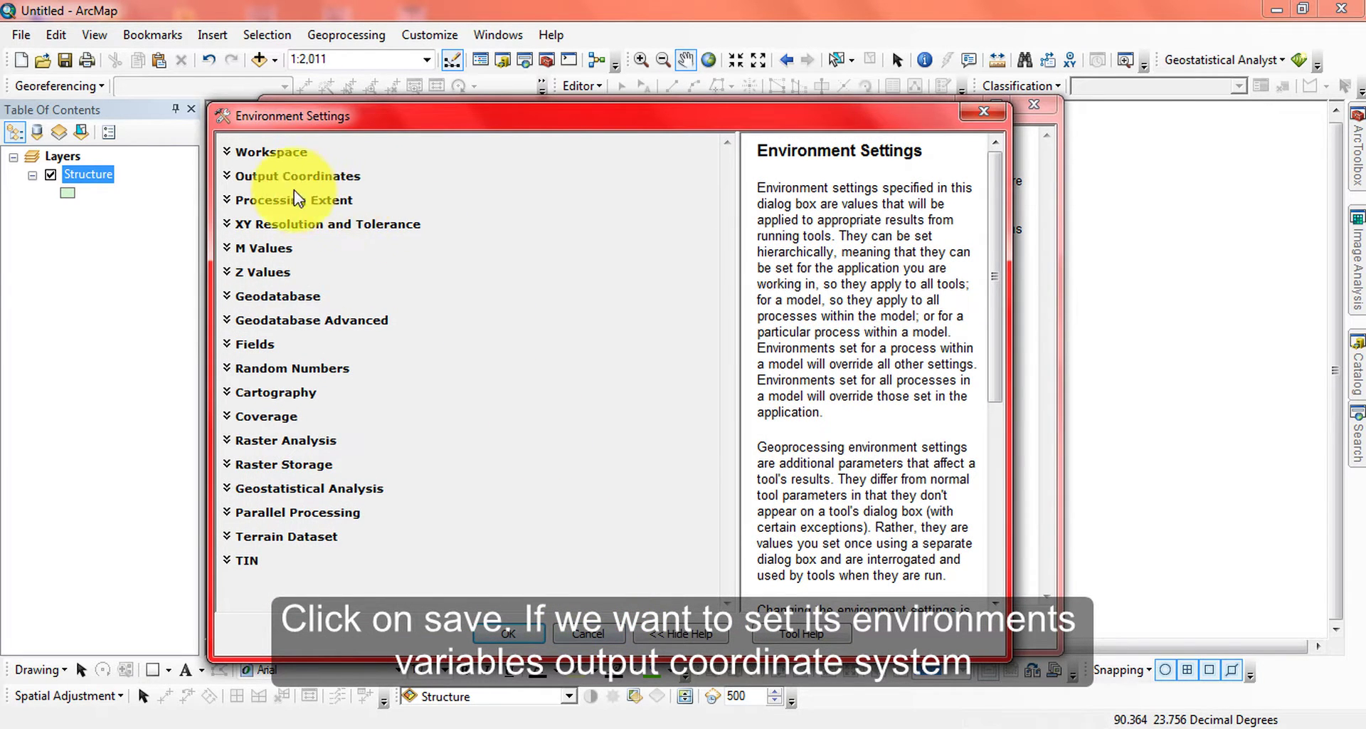
left_click(262, 177)
left_click(353, 213)
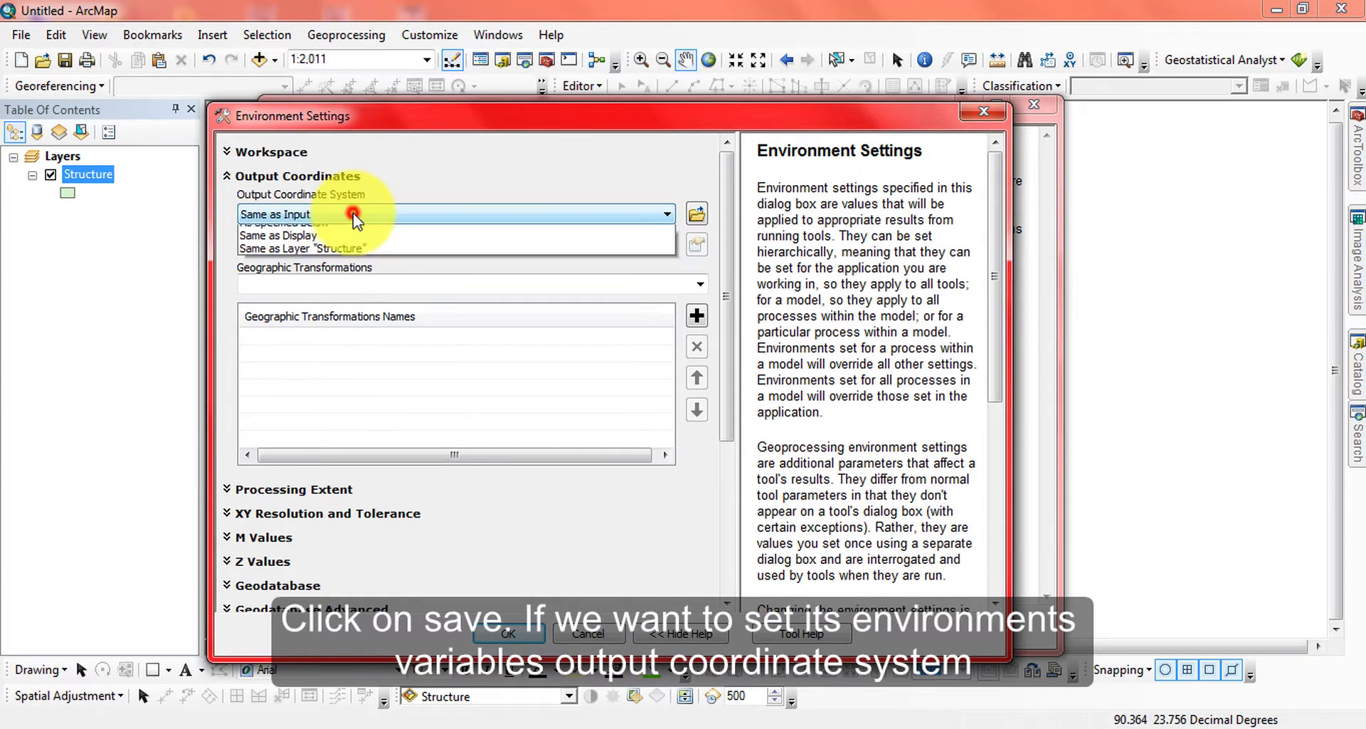
left_click(323, 245)
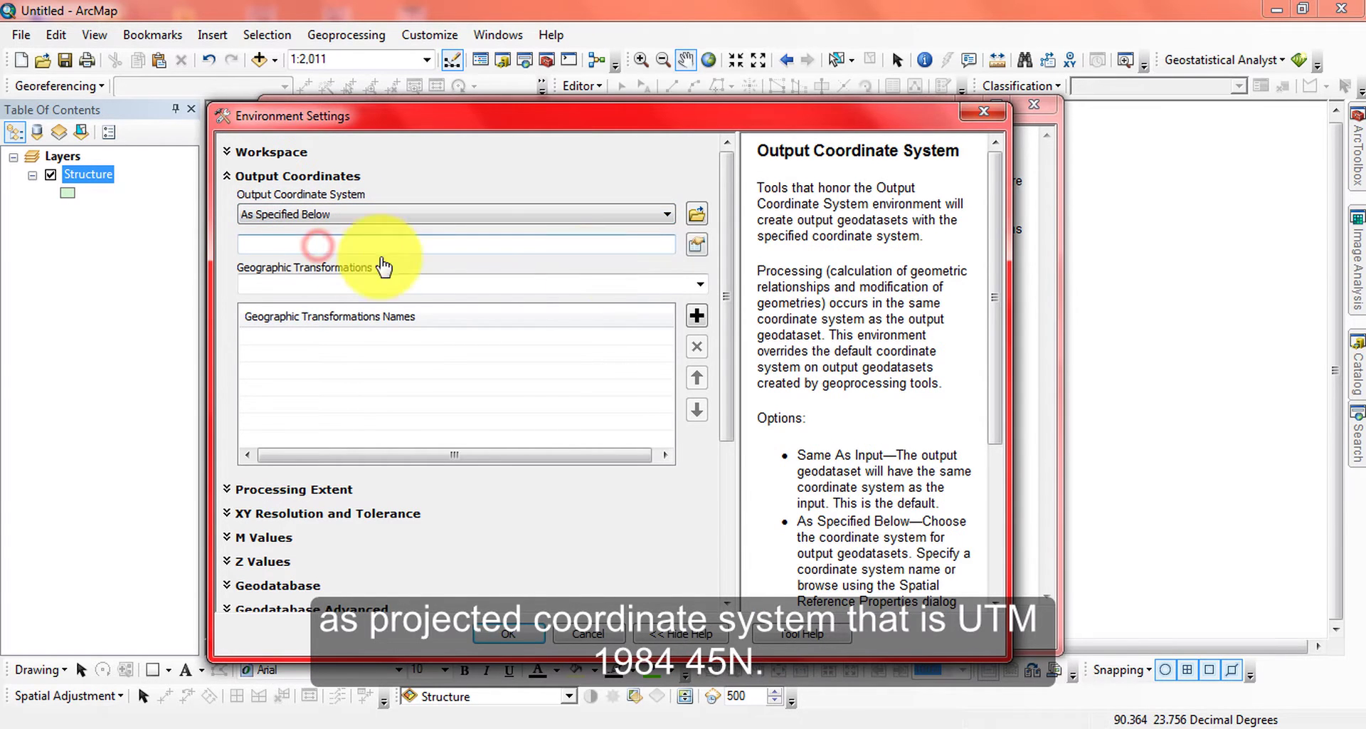
left_click(698, 244)
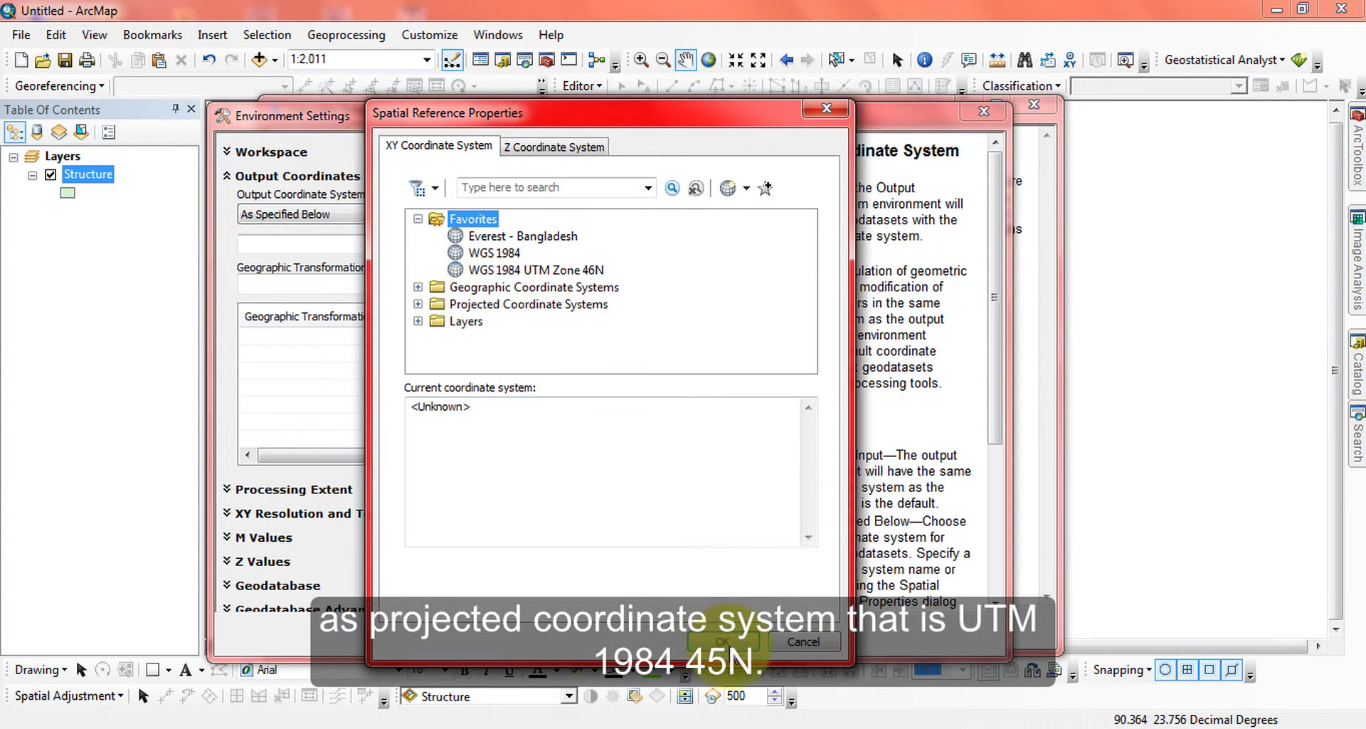
left_click(809, 641)
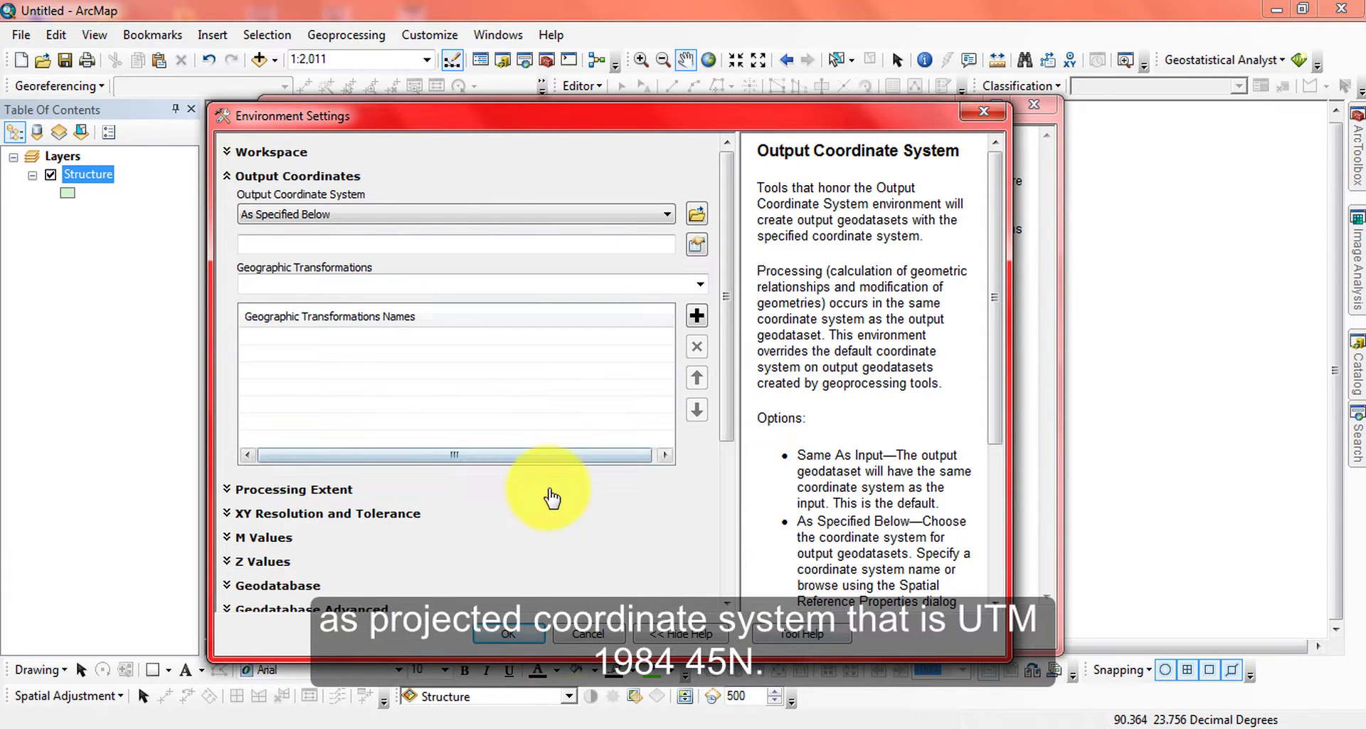
left_click(587, 633)
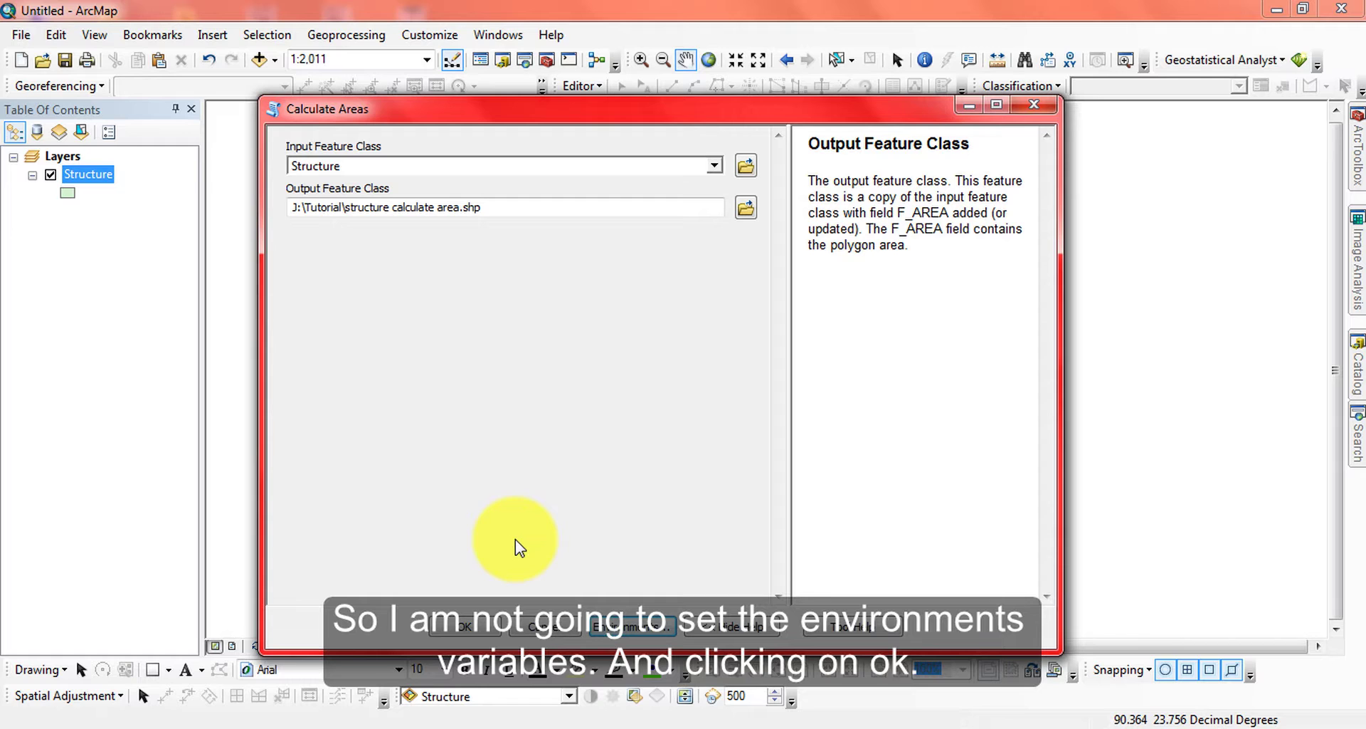
Run Calculate Areas to add the structure calculate area layer above Structure.
left_click(461, 625)
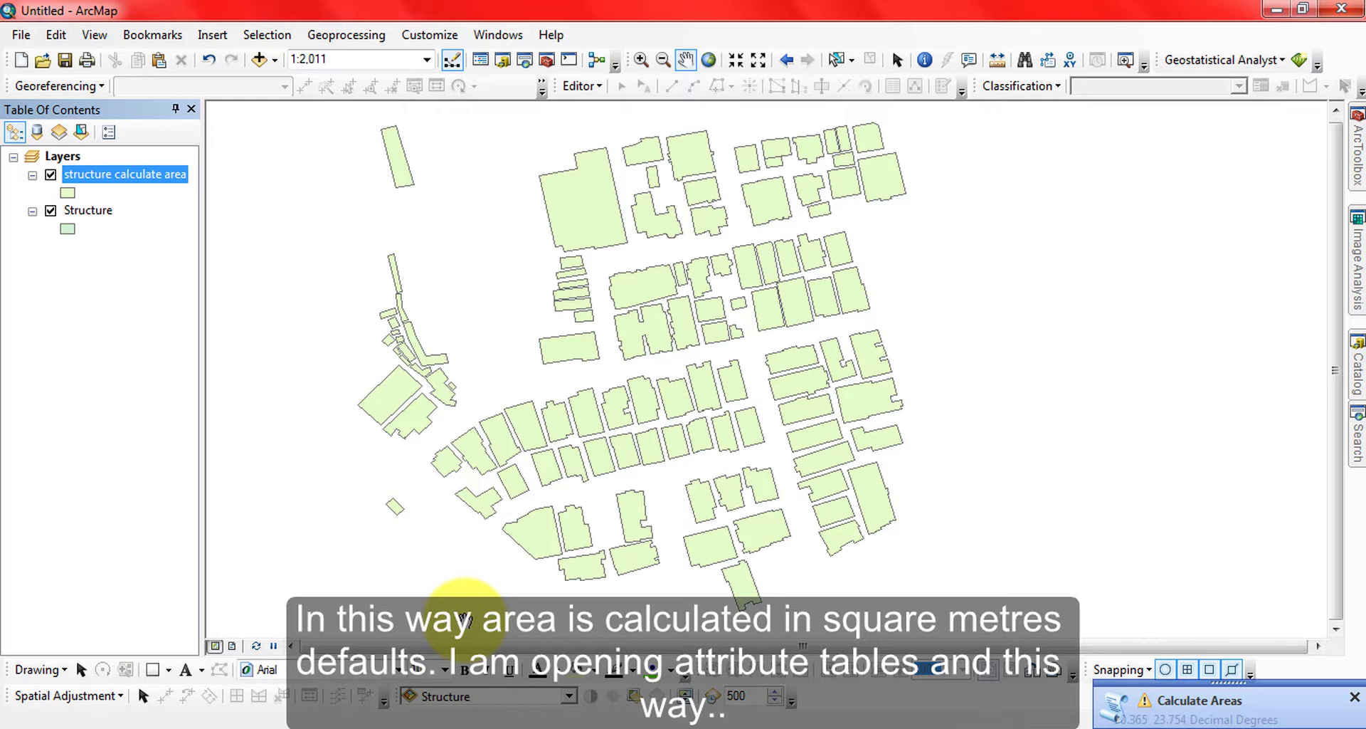
Open the structure calculate area attribute table and inspect the decimal F_AREA values.
right_click(131, 173)
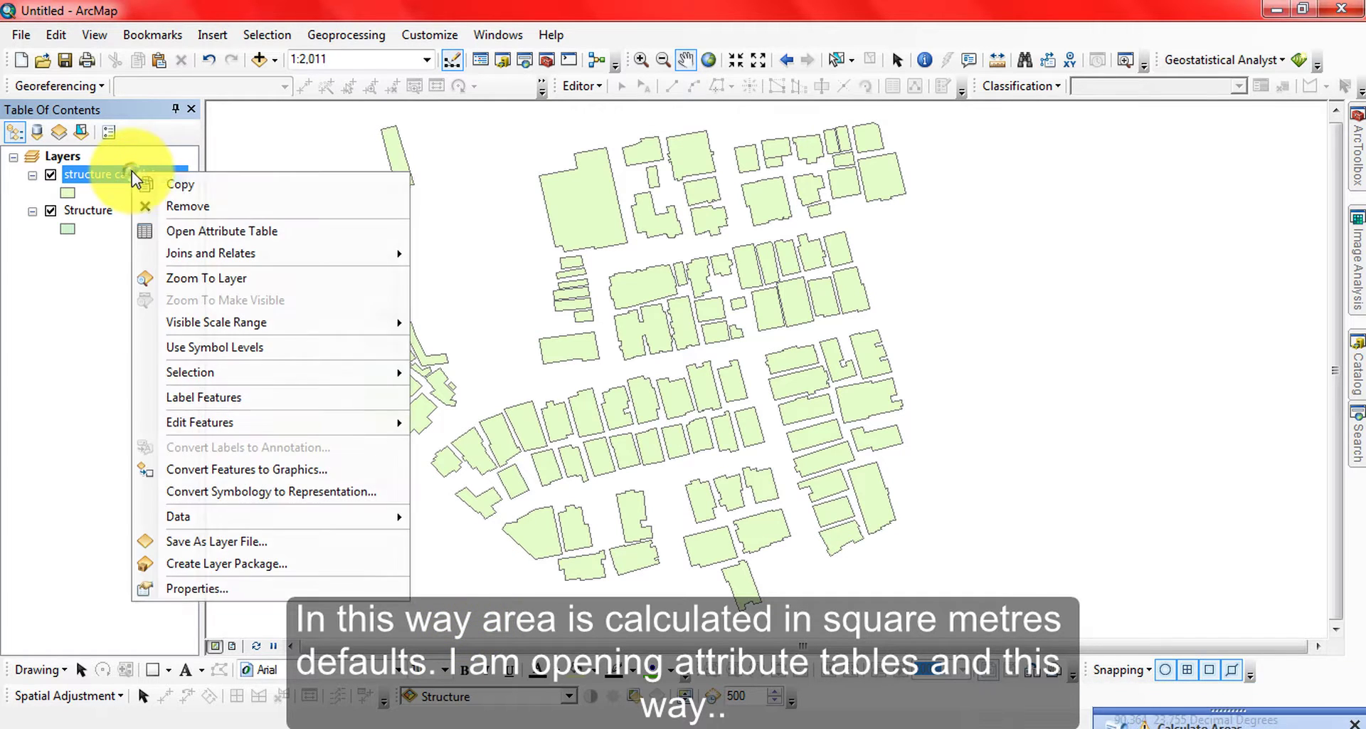
left_click(190, 231)
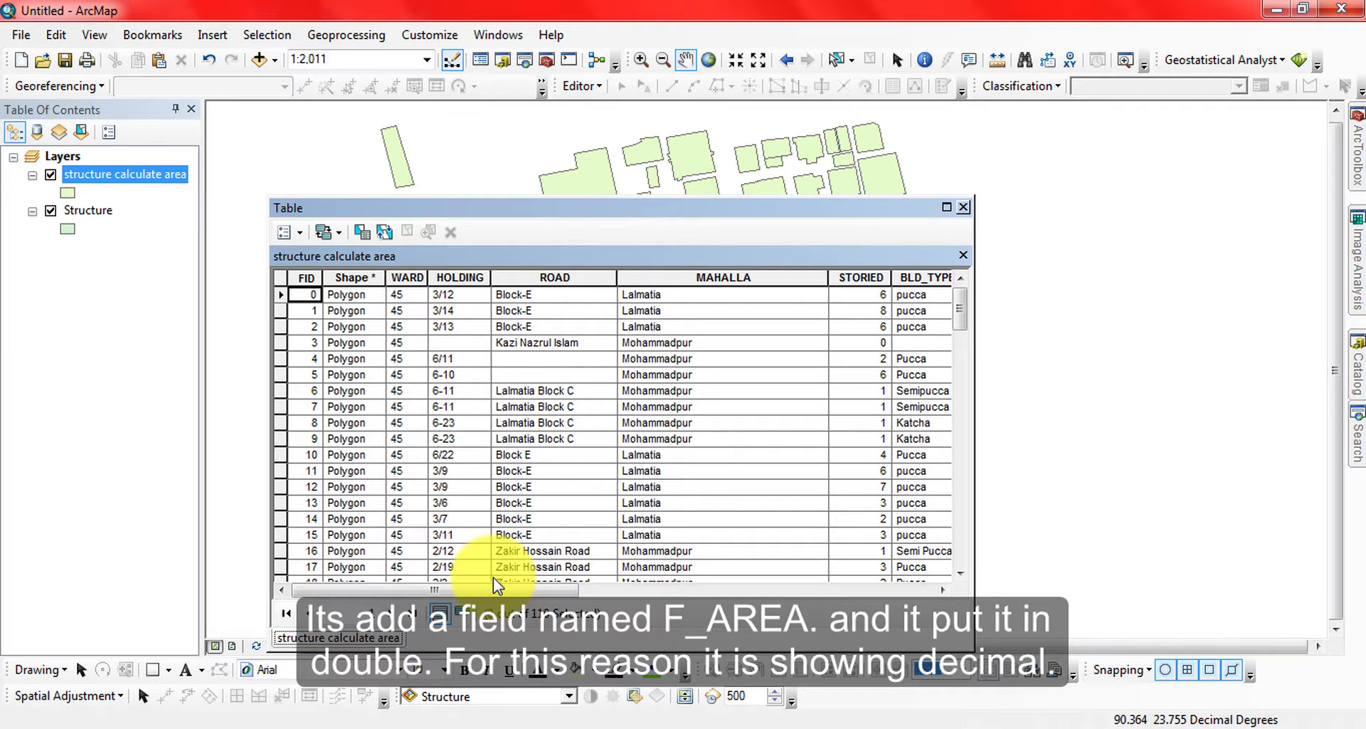
left_click_drag(491, 590, 876, 590)
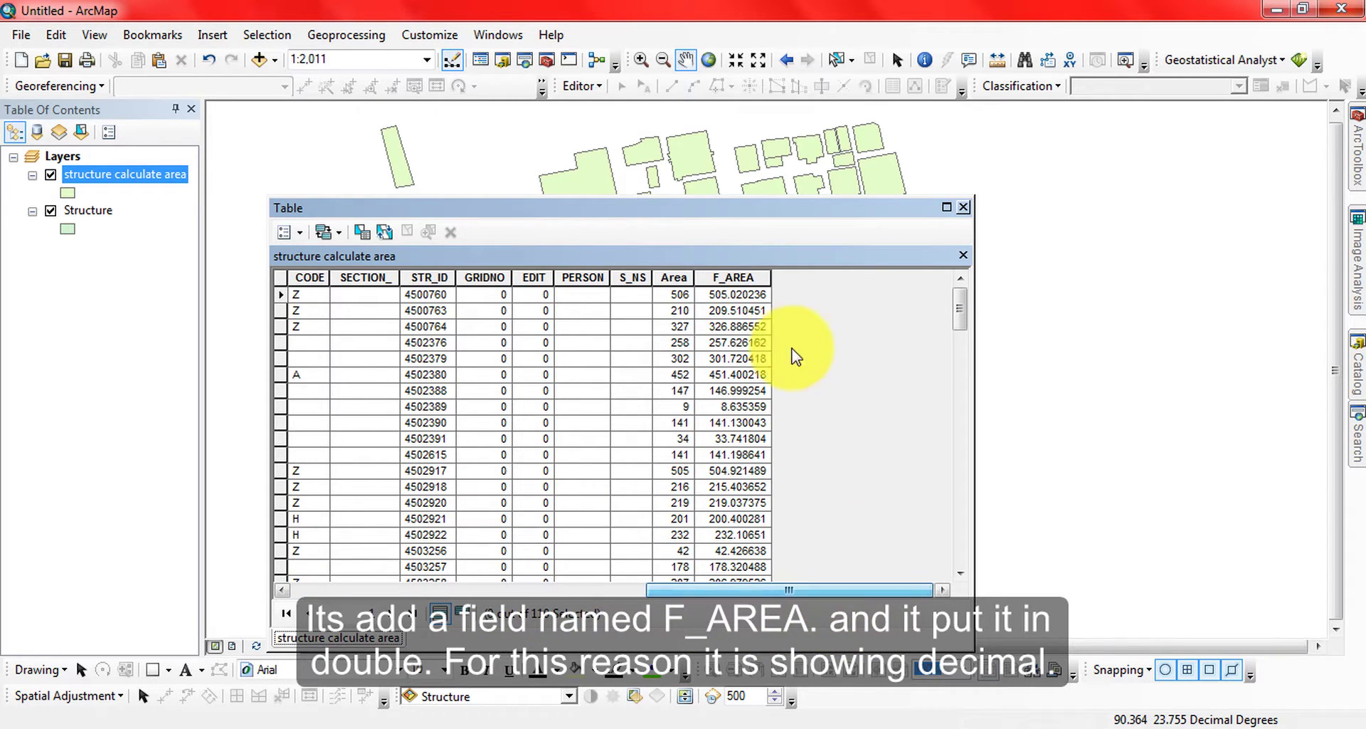
left_click(736, 278)
left_click(749, 293)
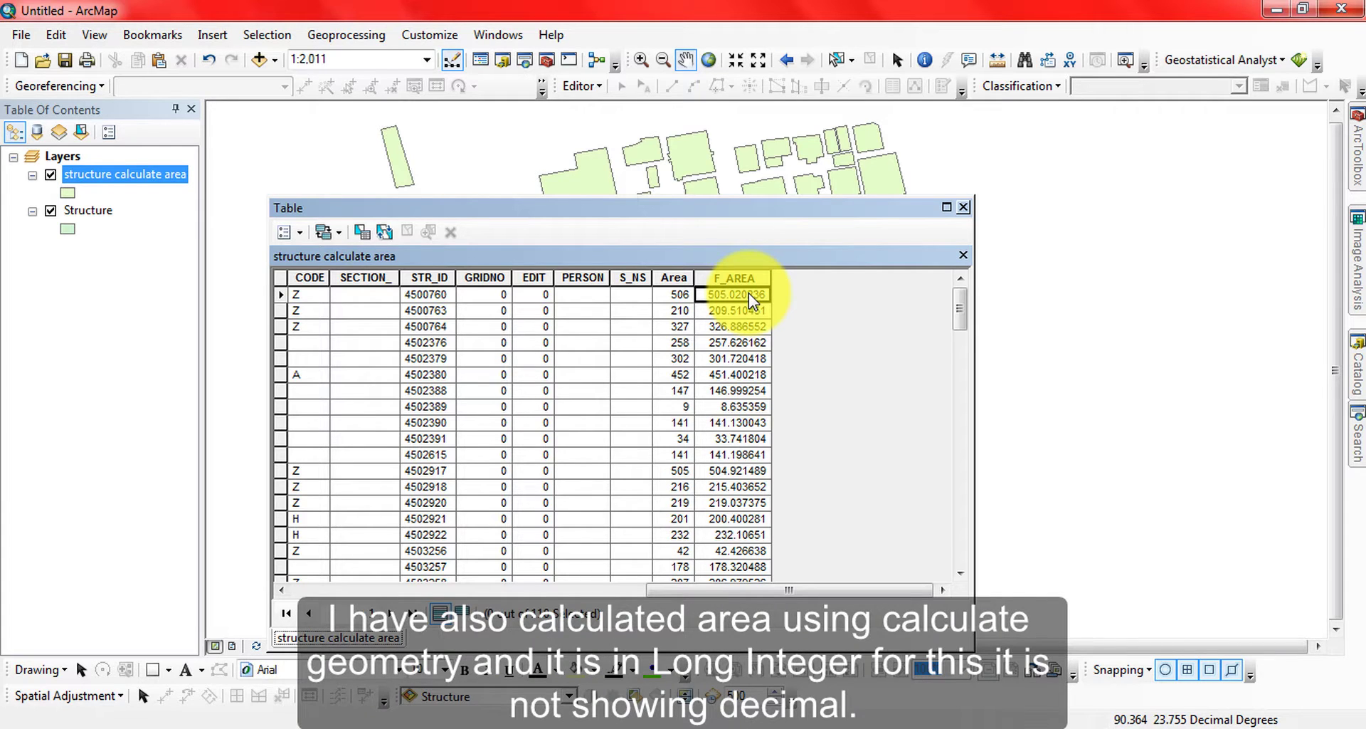
left_click(679, 294)
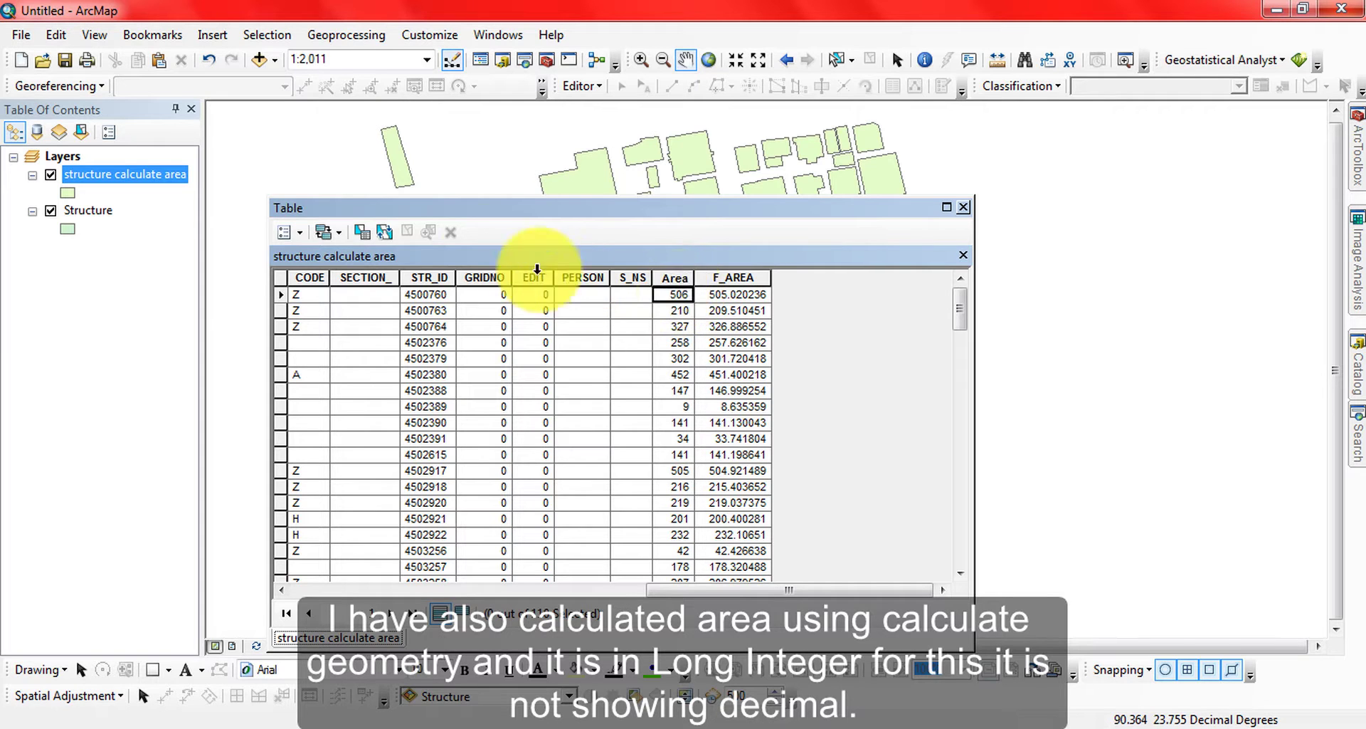
left_click(306, 232)
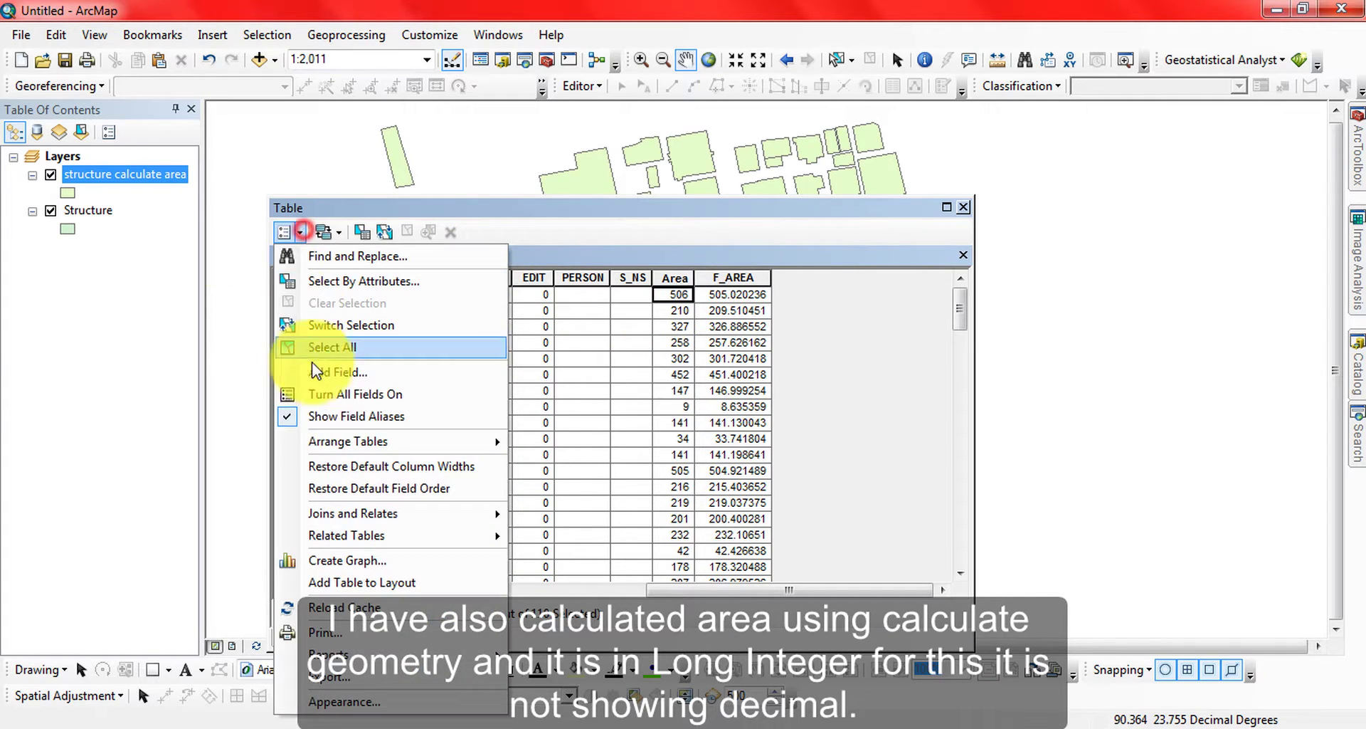
left_click(718, 276)
left_click(719, 276)
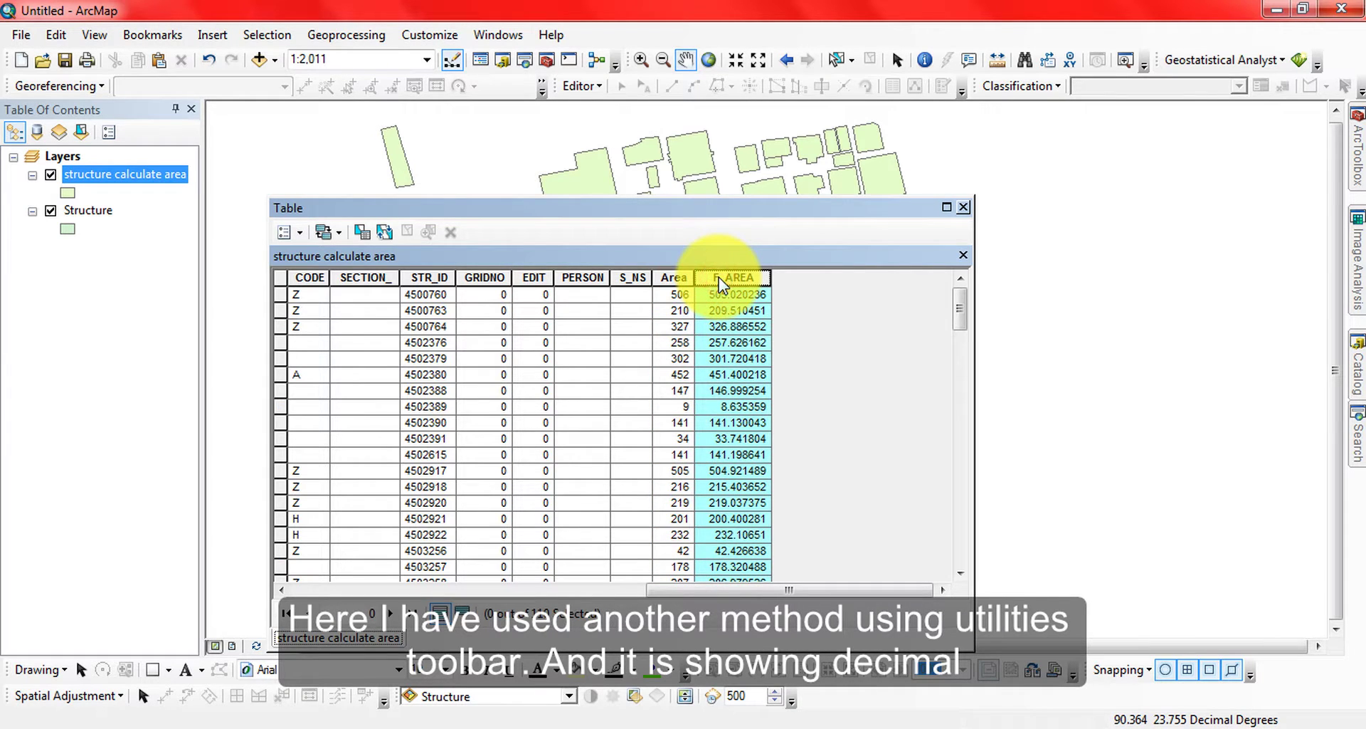
left_click(730, 294)
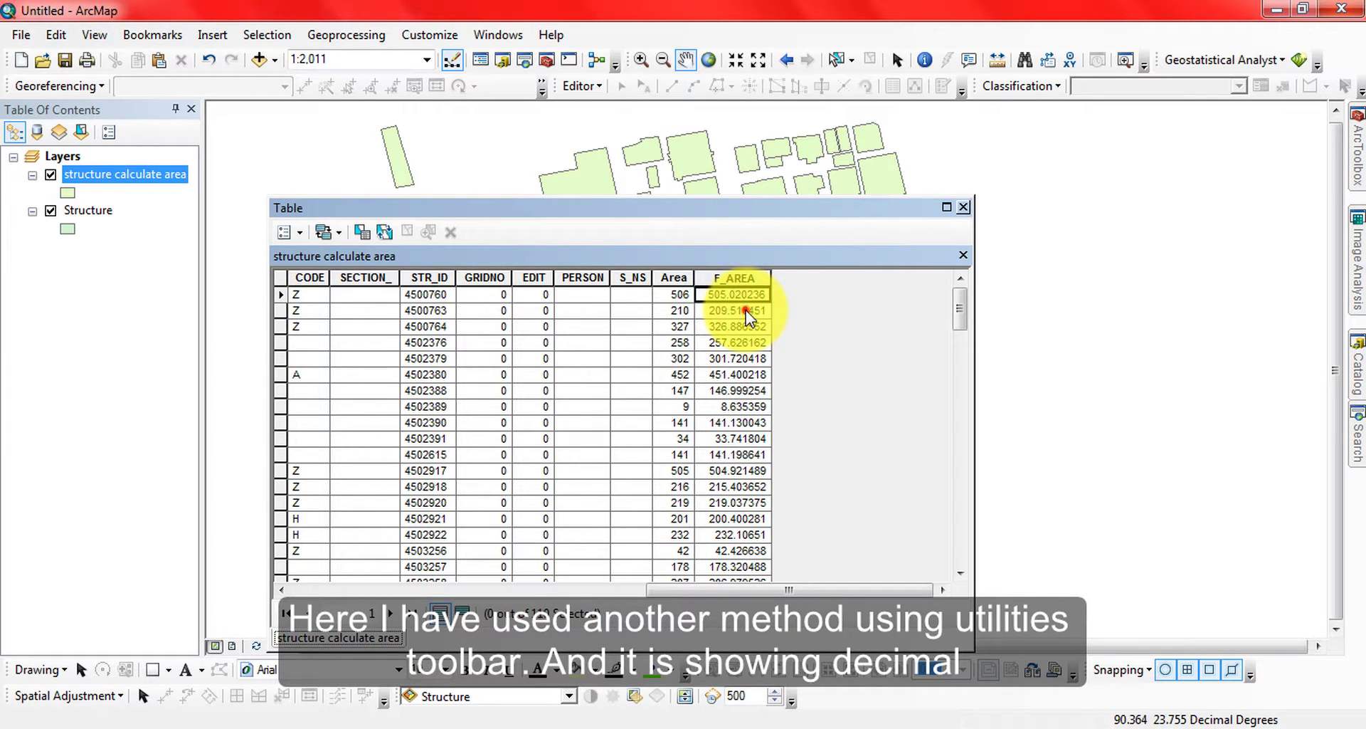
left_click(741, 311)
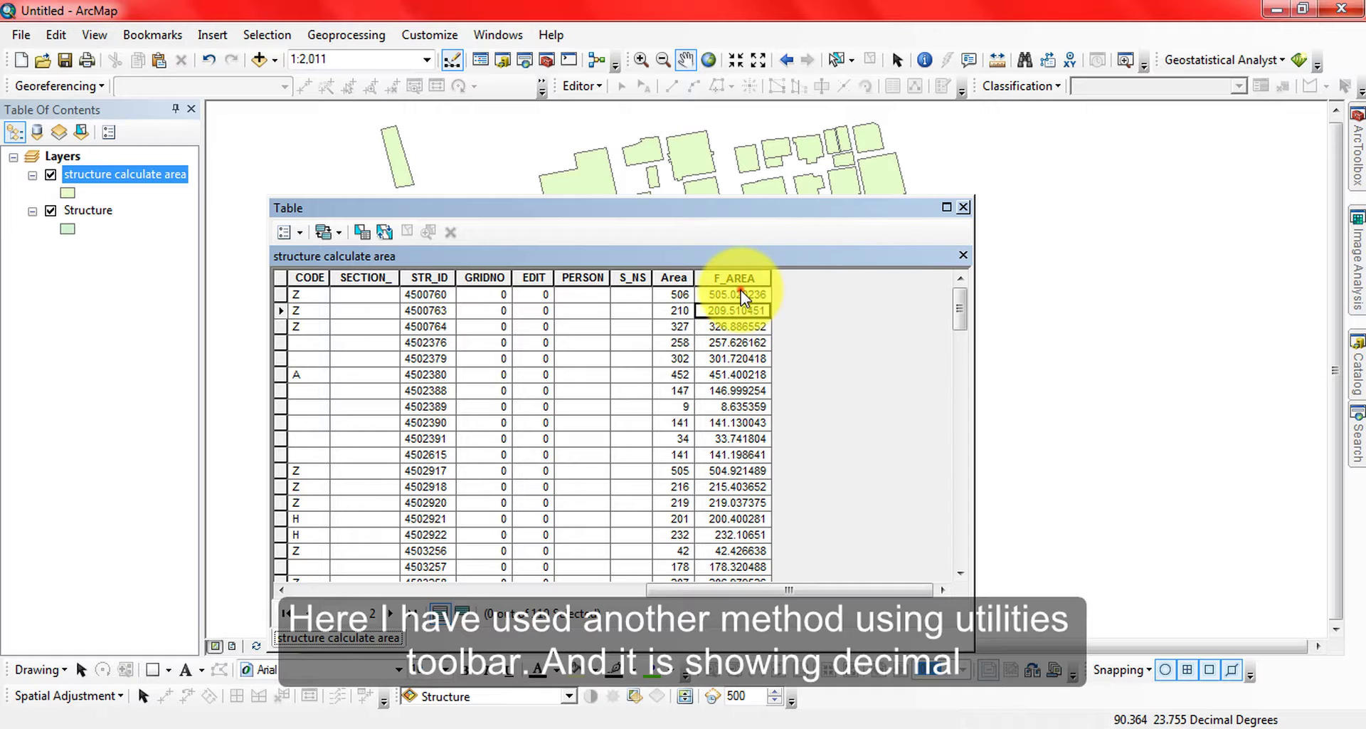
left_click(733, 295)
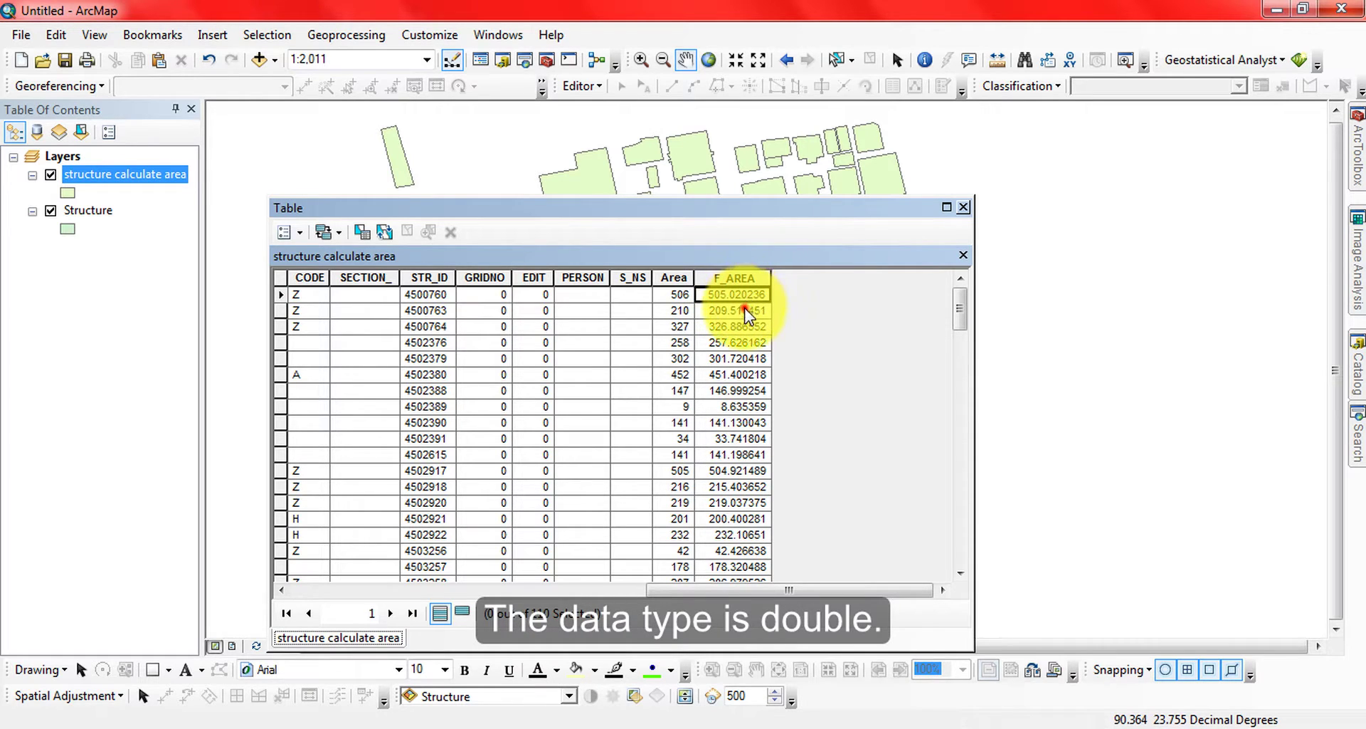
key("Down")
left_click(737, 327)
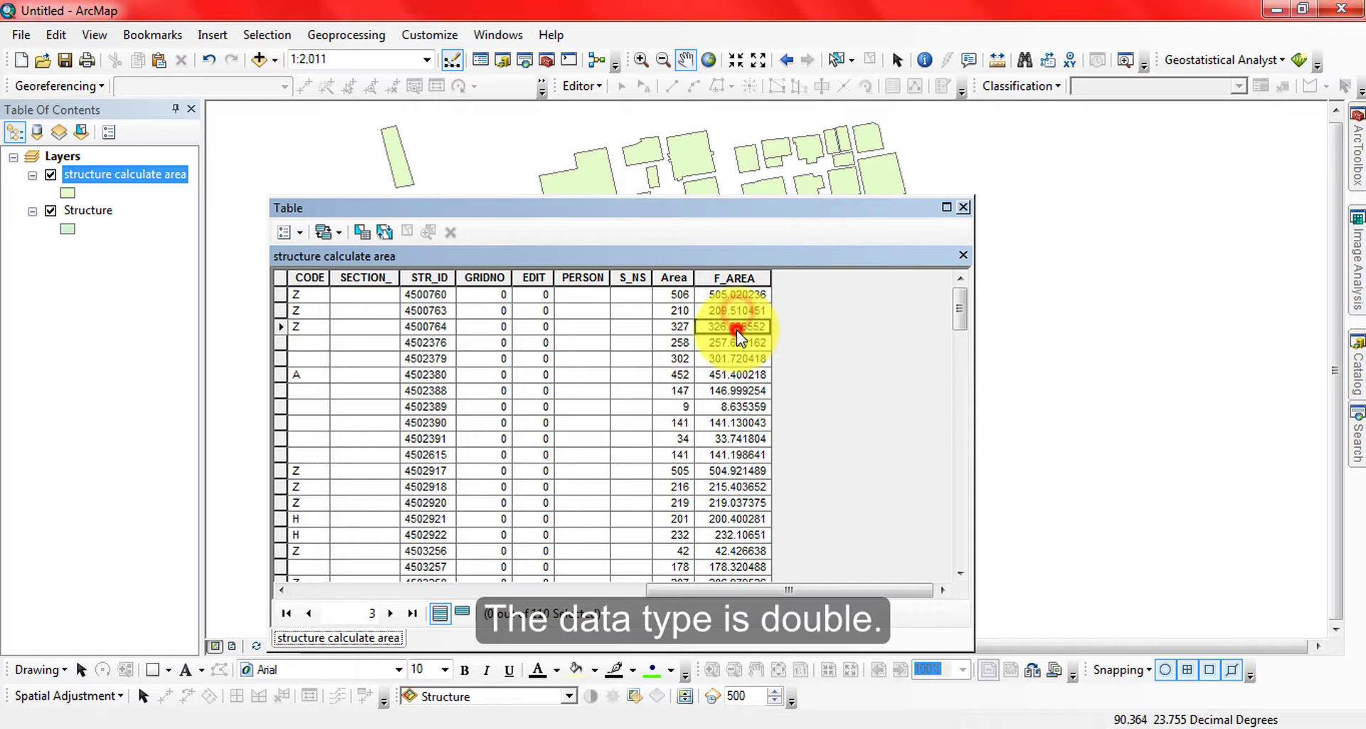